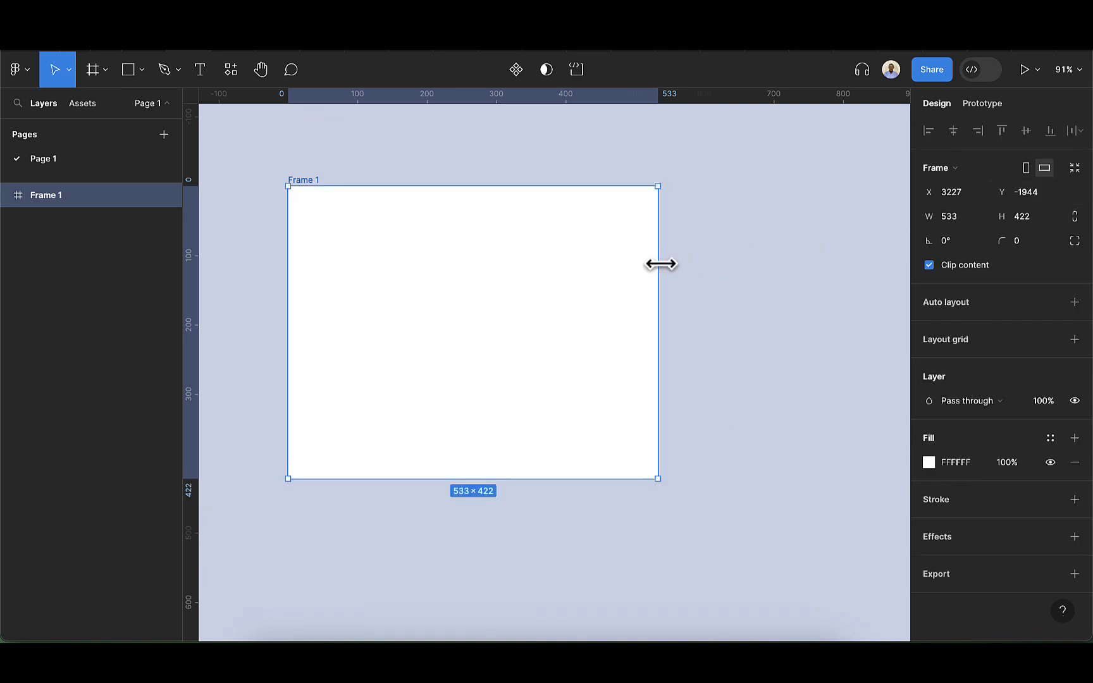
# Narrow the frame to a width of 517
pyautogui.moveTo(657, 264); pyautogui.dragTo(646, 265)
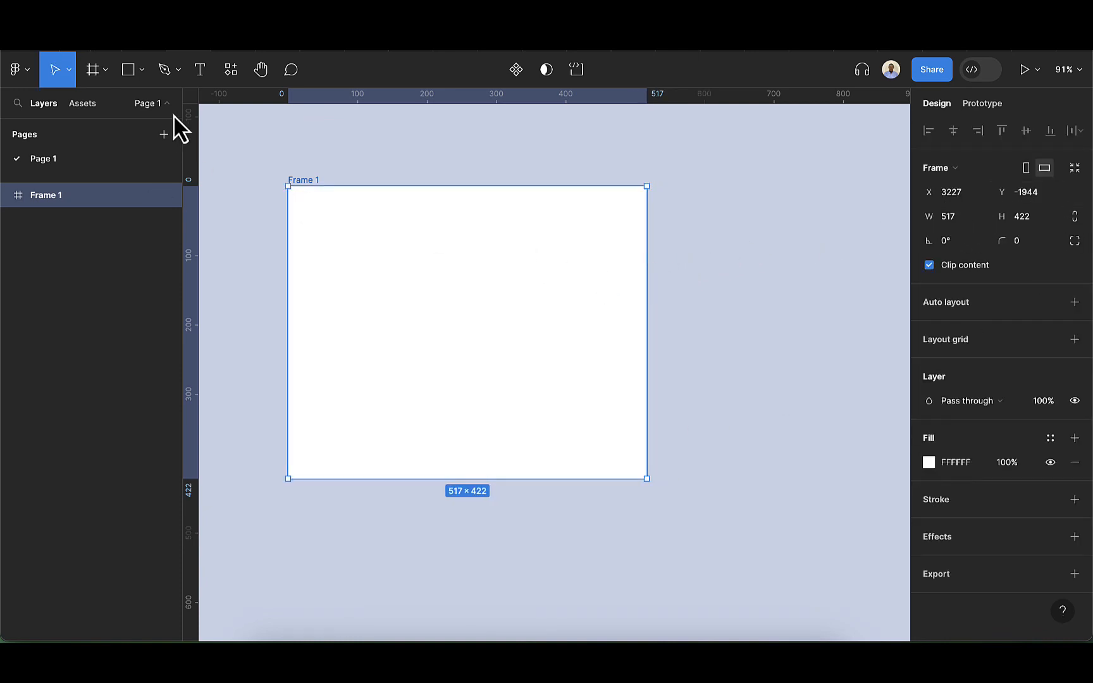
# Draw a rectangle about 481 × 247 near the top of the frame
pyautogui.click(129, 71)
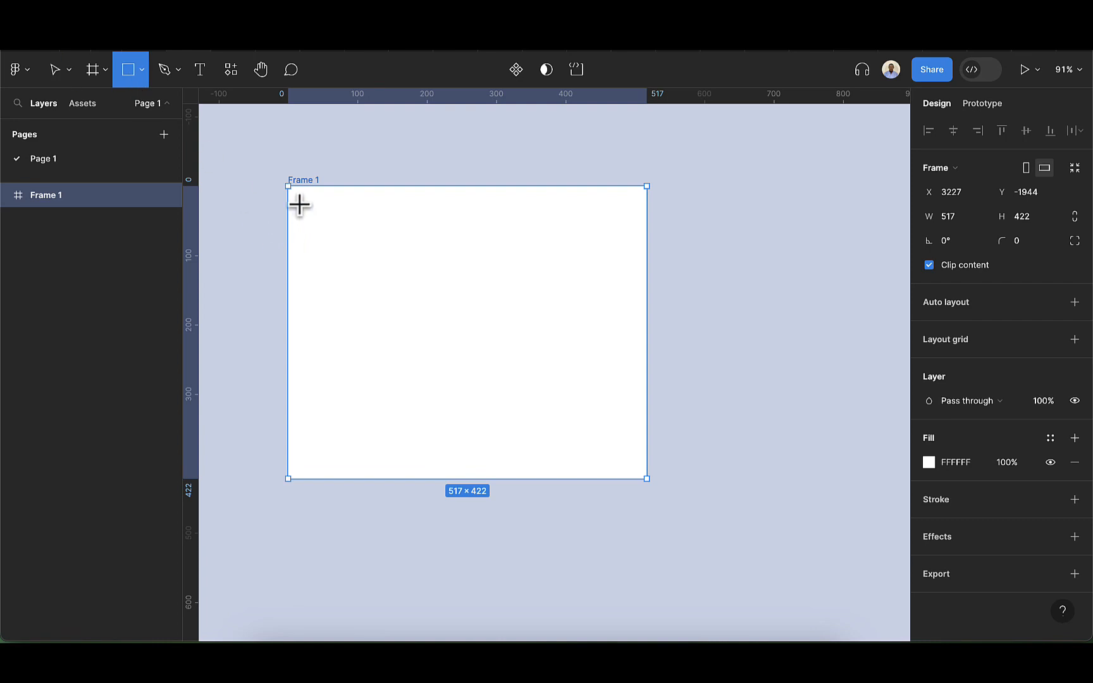
pyautogui.moveTo(298, 203)
pyautogui.mouseDown()
pyautogui.moveTo(480, 344)
pyautogui.moveTo(596, 352)
pyautogui.moveTo(627, 385)
pyautogui.moveTo(633, 374)
pyautogui.mouseUp()
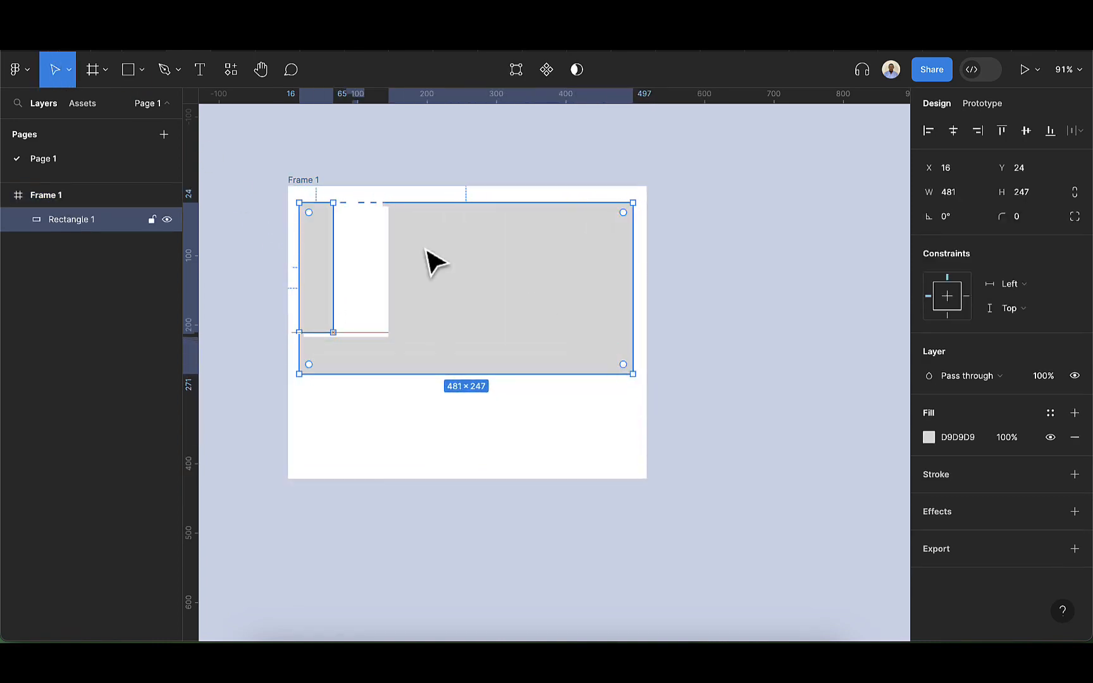
# Fill the rectangle with an interior photo from the Unsplash plugin, searching the interior category
pyautogui.click(232, 74)
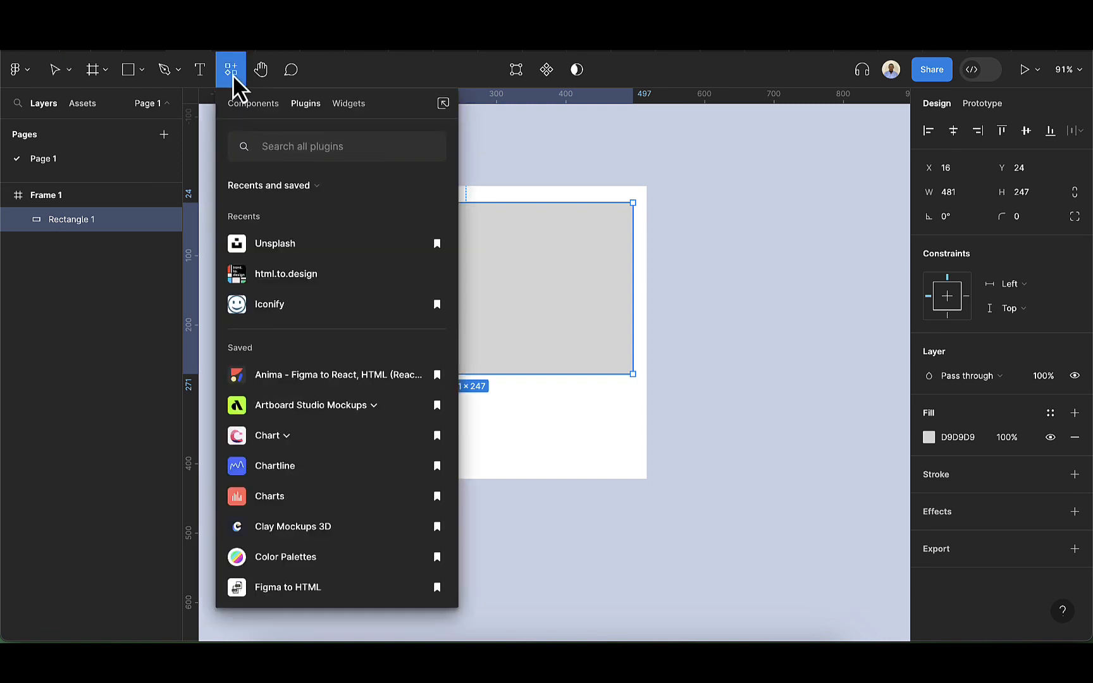
pyautogui.press('Escape')
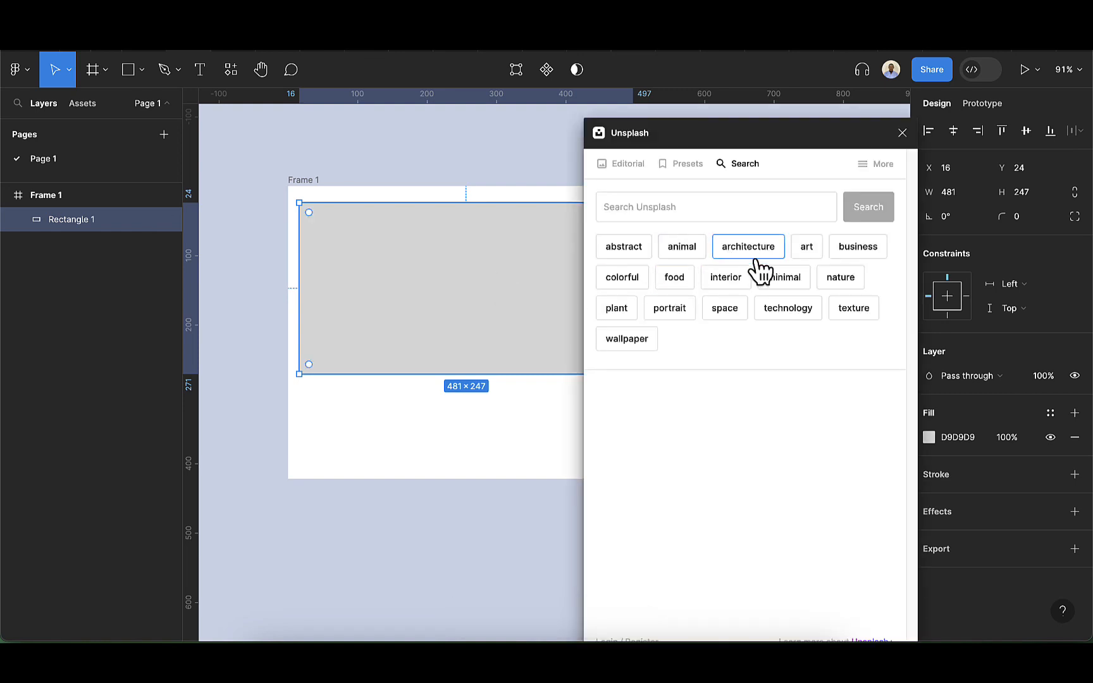
pyautogui.click(728, 279)
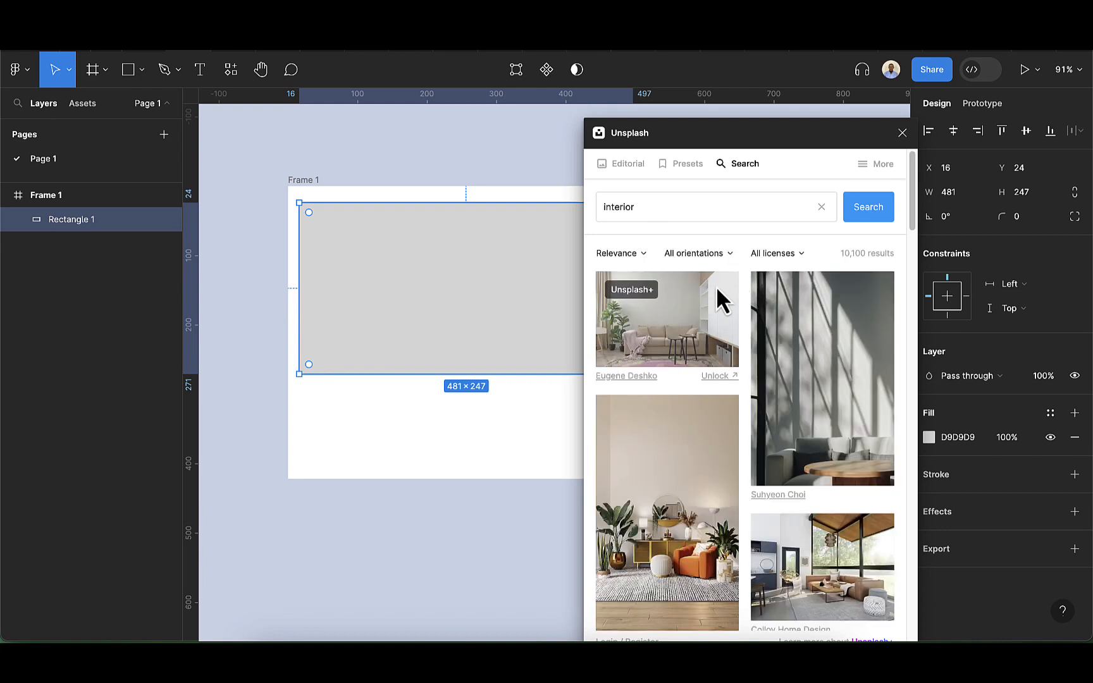
pyautogui.click(685, 306)
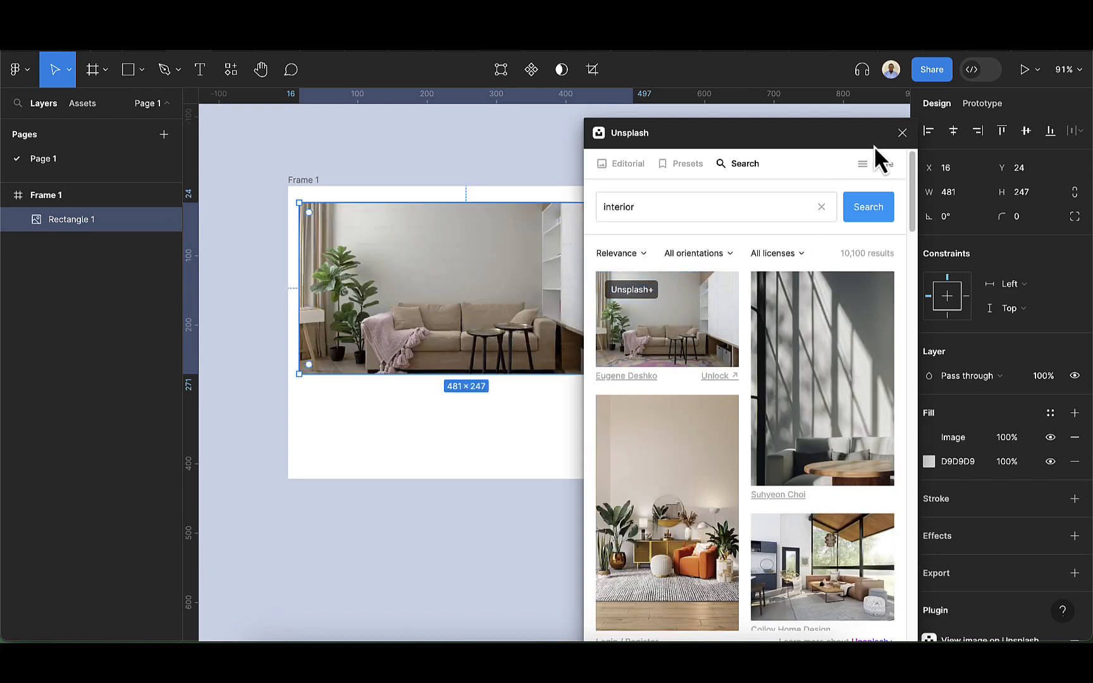
pyautogui.click(901, 133)
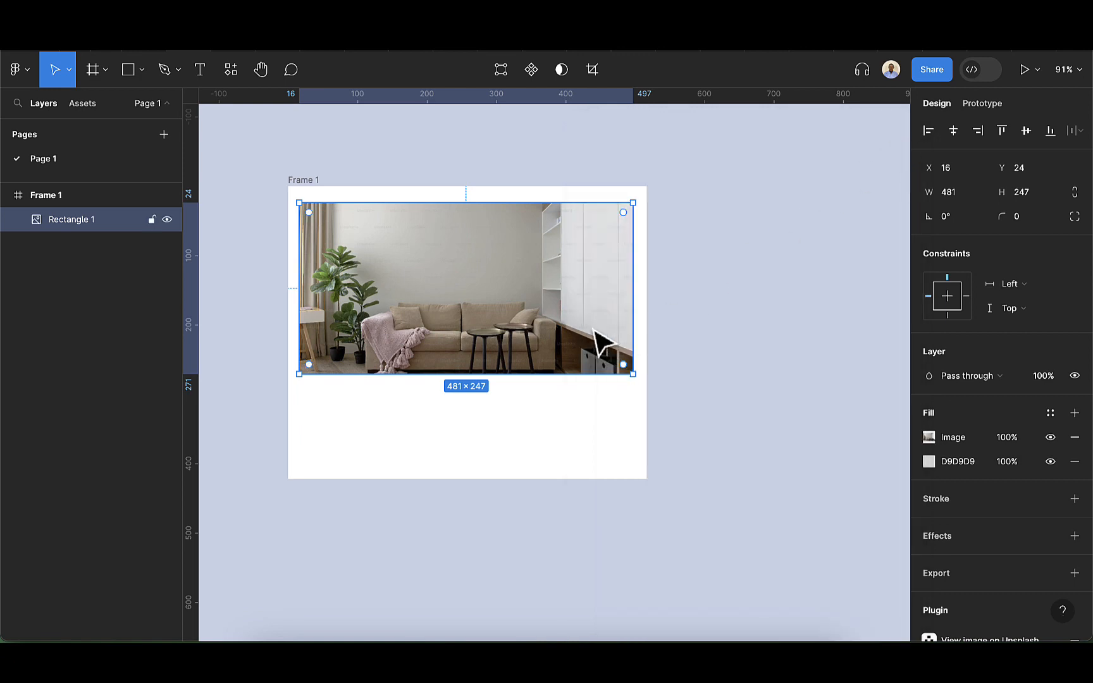
# Add auto layout to the frame
pyautogui.click(315, 188)
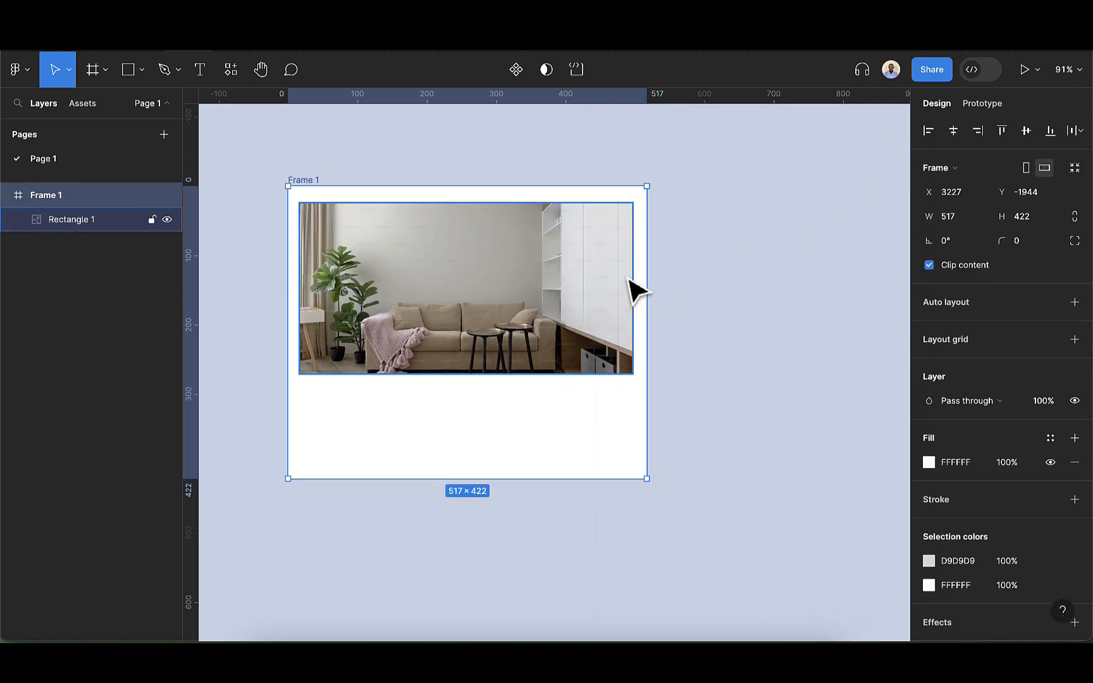
pyautogui.moveTo(650, 277); pyautogui.dragTo(430, 286)
pyautogui.moveTo(538, 286); pyautogui.dragTo(725, 284)
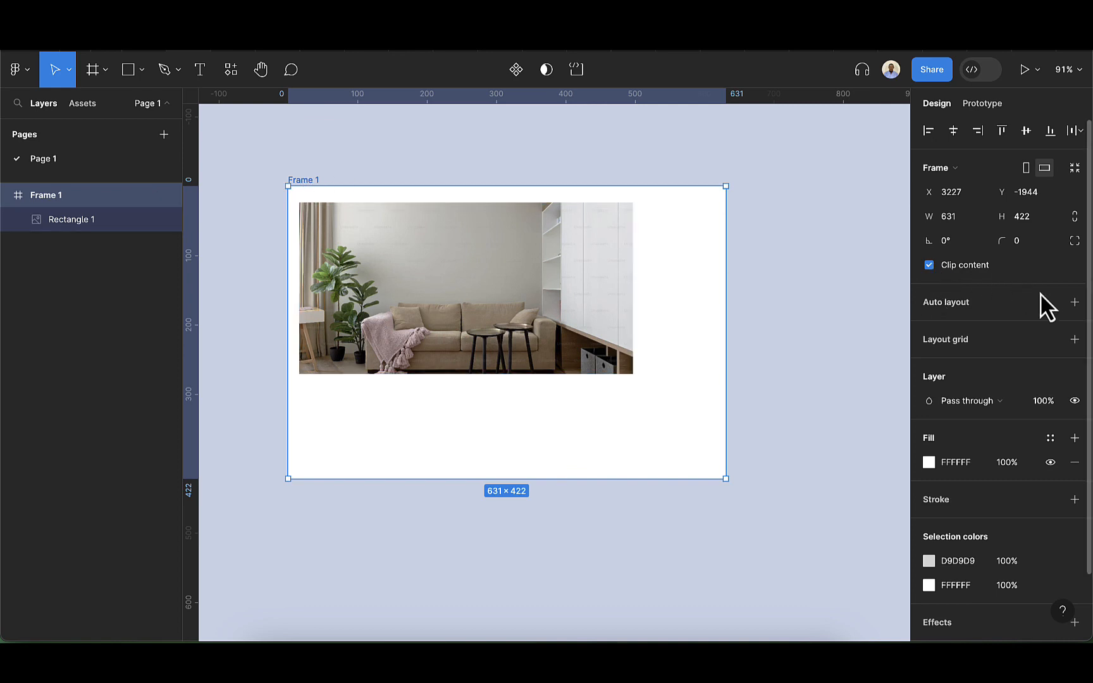
pyautogui.click(1073, 302)
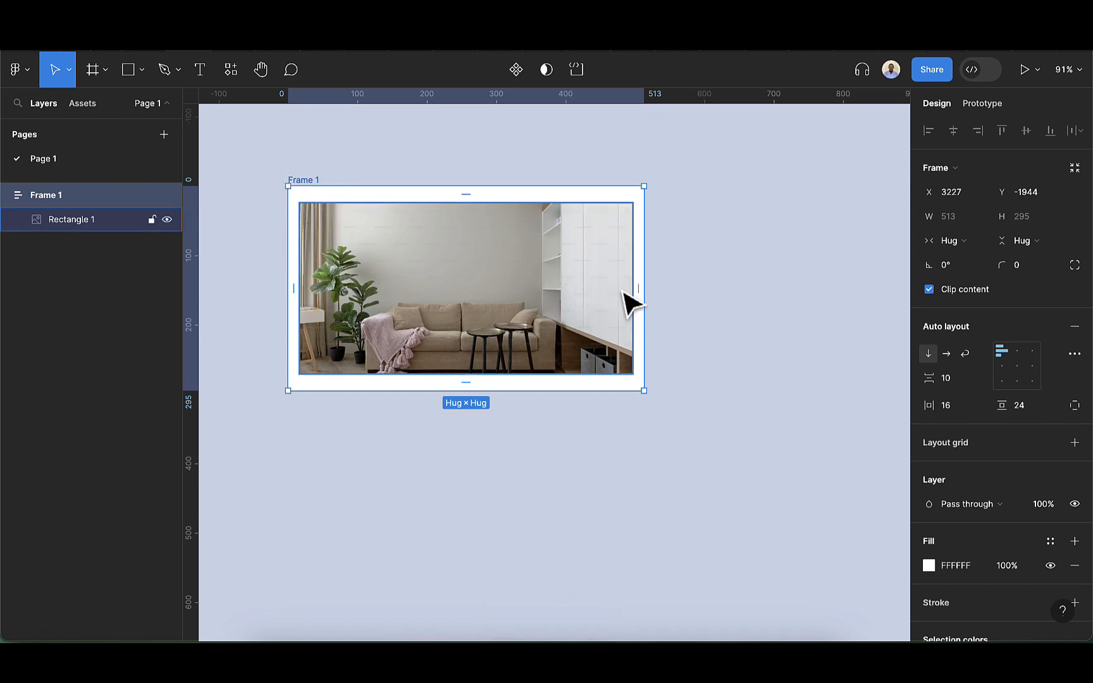
# Widen the frame slightly and set the image rectangle's width to fill the container
pyautogui.moveTo(644, 291)
pyautogui.mouseDown()
pyautogui.moveTo(429, 291)
pyautogui.moveTo(653, 291)
pyautogui.mouseUp()
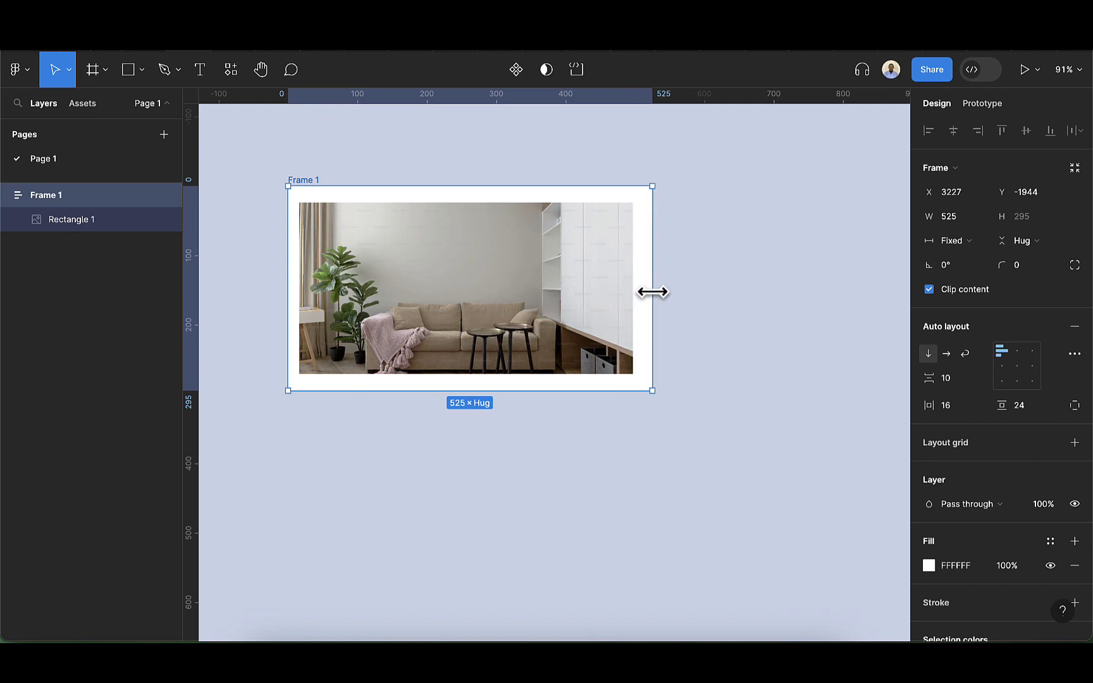
pyautogui.click(535, 296)
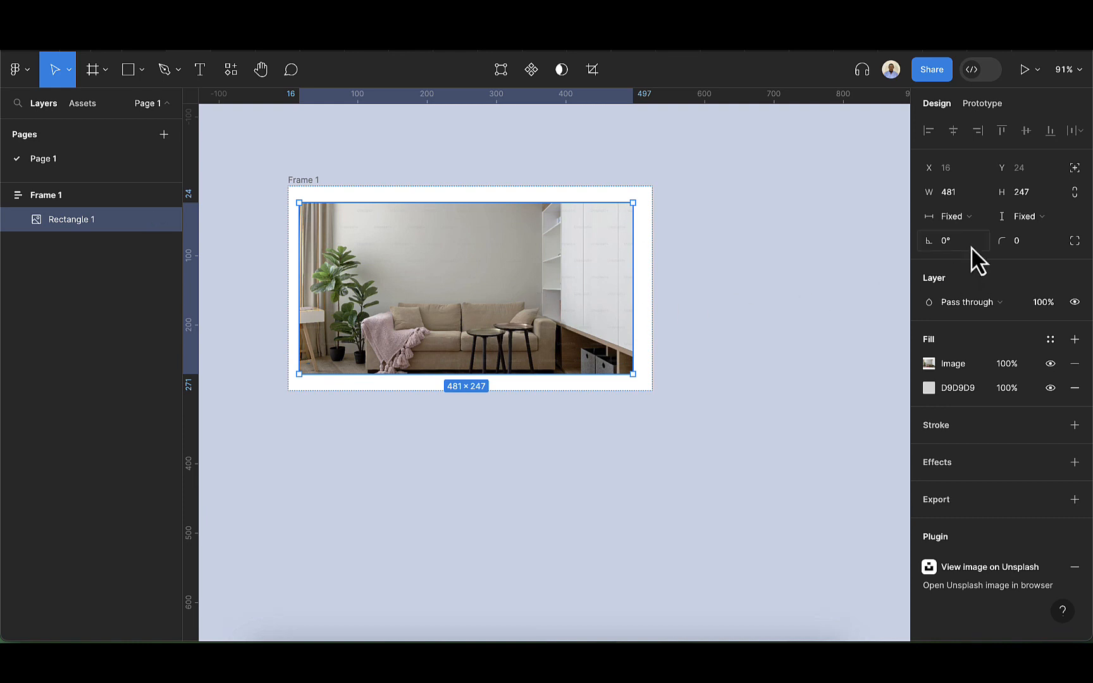
pyautogui.click(976, 219)
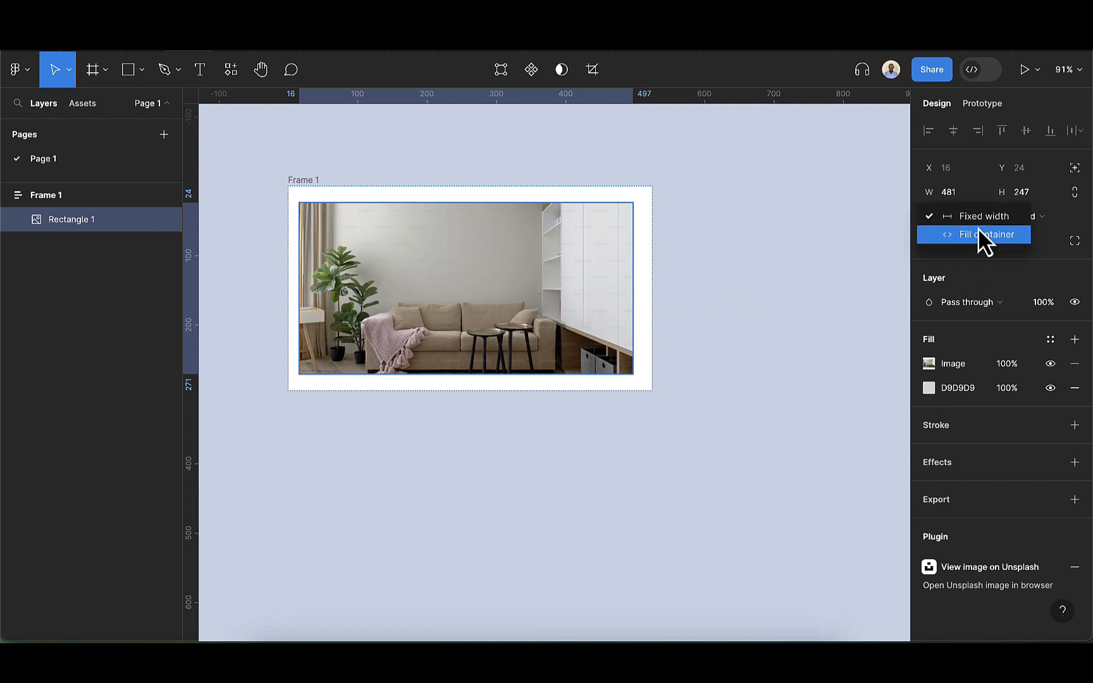
pyautogui.click(978, 235)
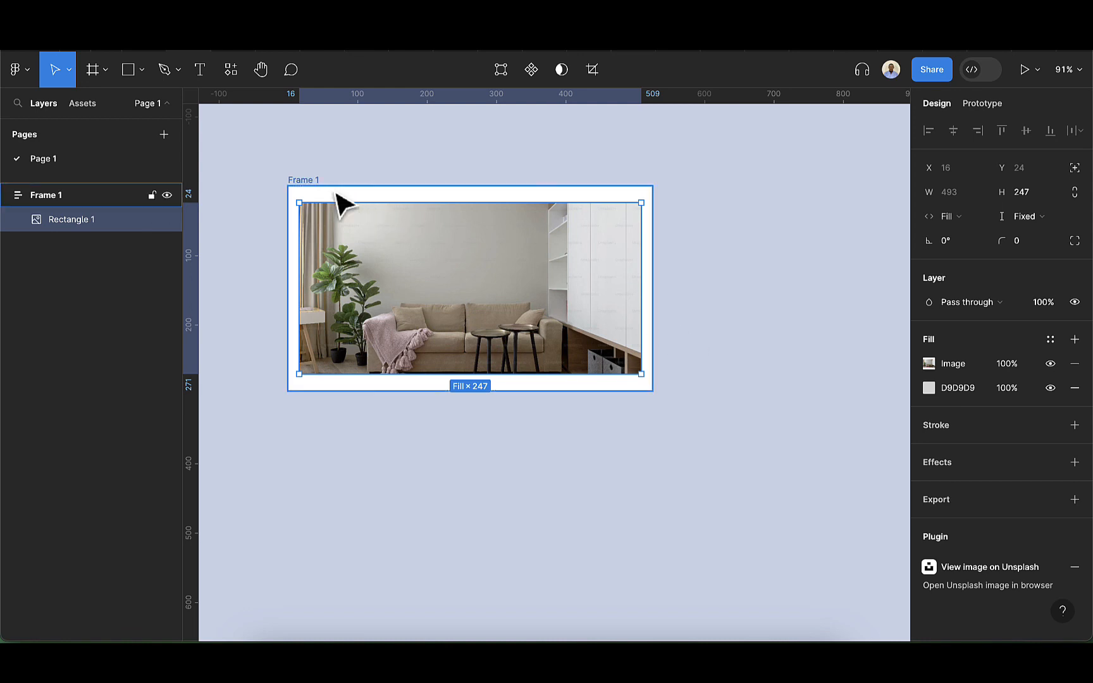
# Resize the frame to a width of 509
pyautogui.click(306, 188)
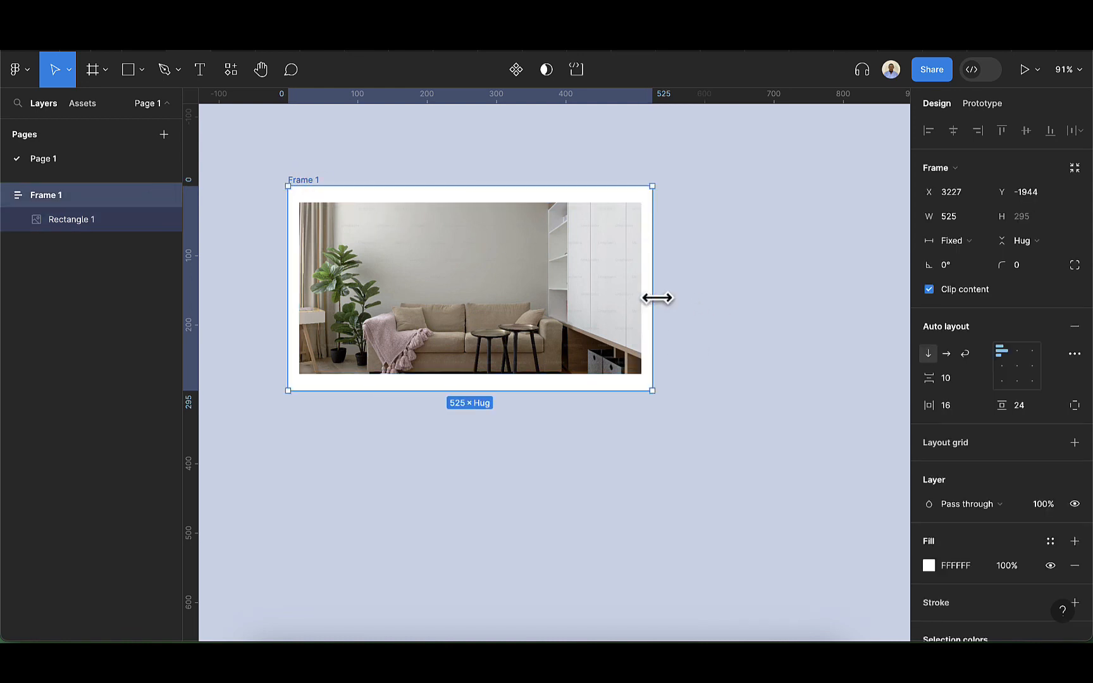
pyautogui.moveTo(652, 298); pyautogui.dragTo(639, 327)
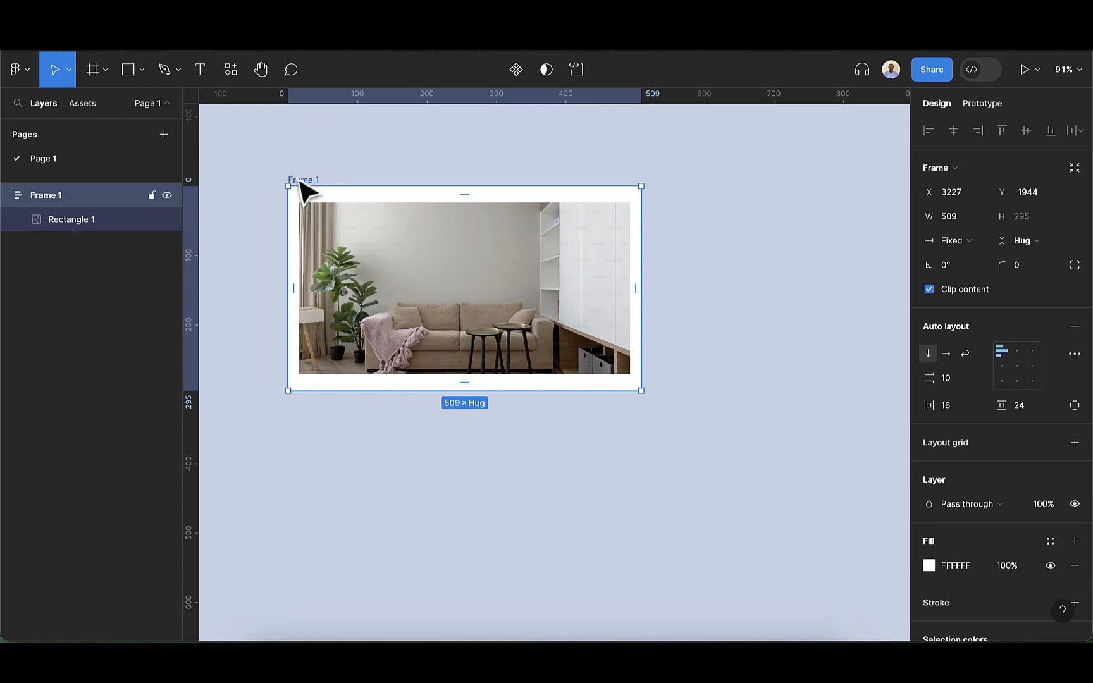
pyautogui.click(958, 404)
pyautogui.write('0')
pyautogui.press('Return')
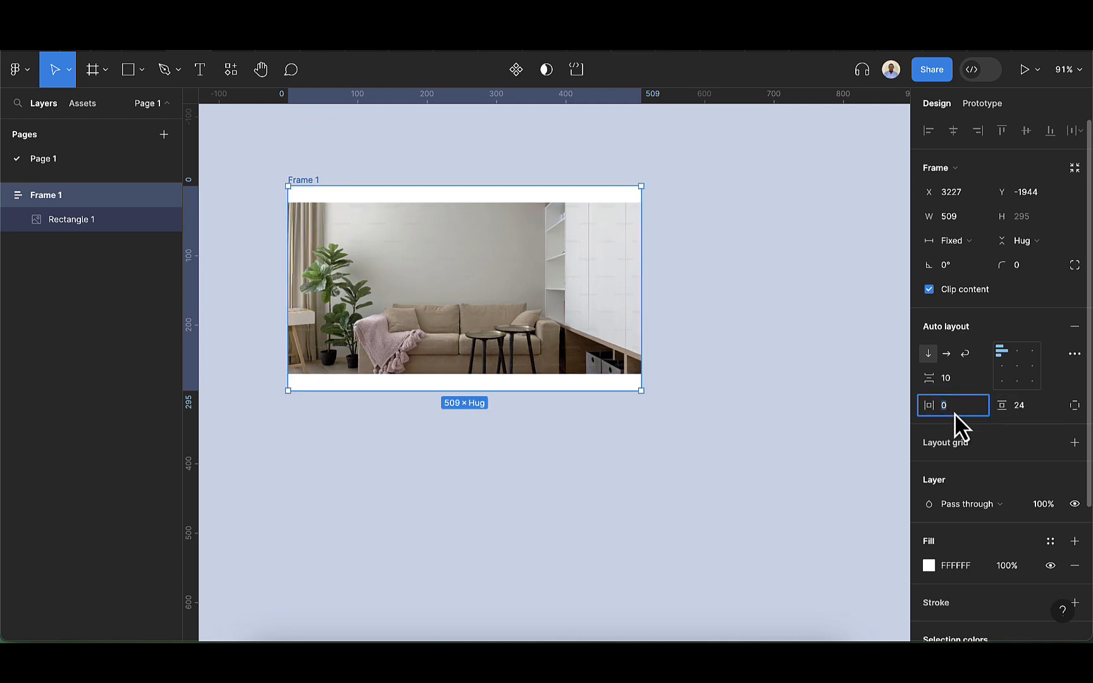
pyautogui.write('16')
pyautogui.press('Return')
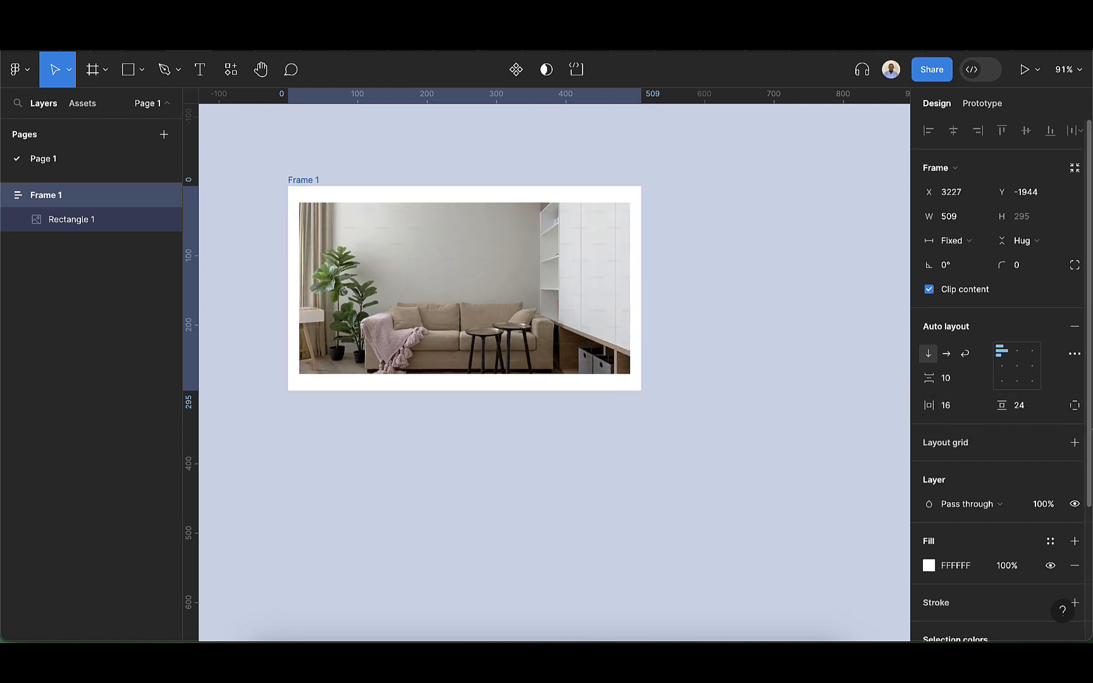
# Set the frame's vertical padding to 16
pyautogui.click(1030, 411)
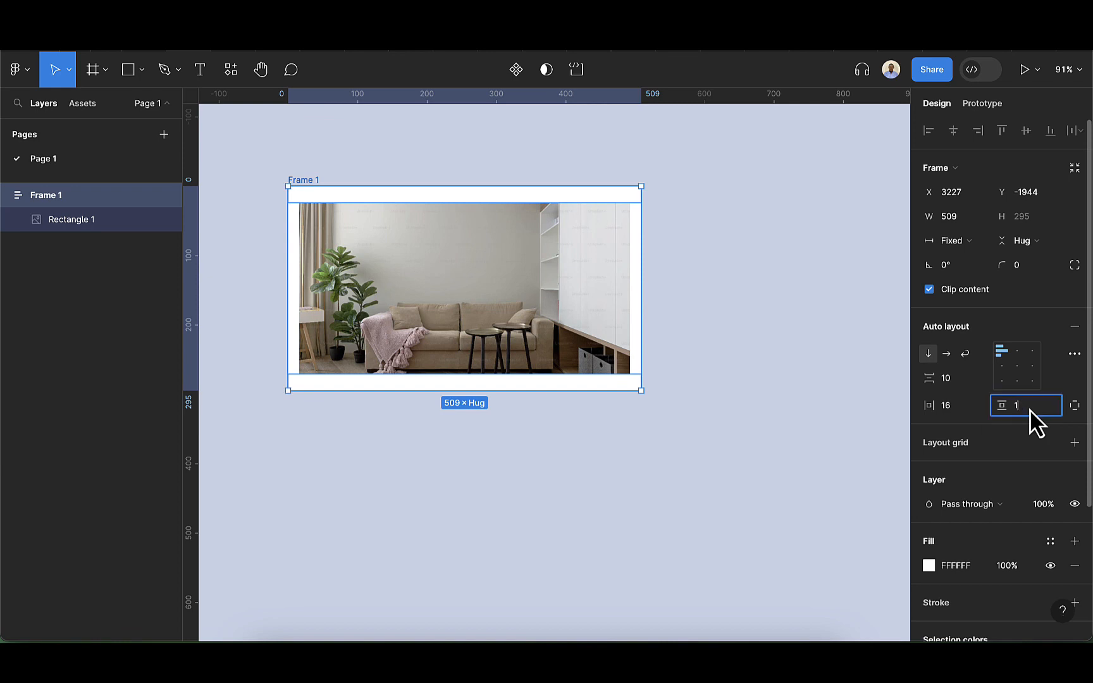
pyautogui.press('Return')
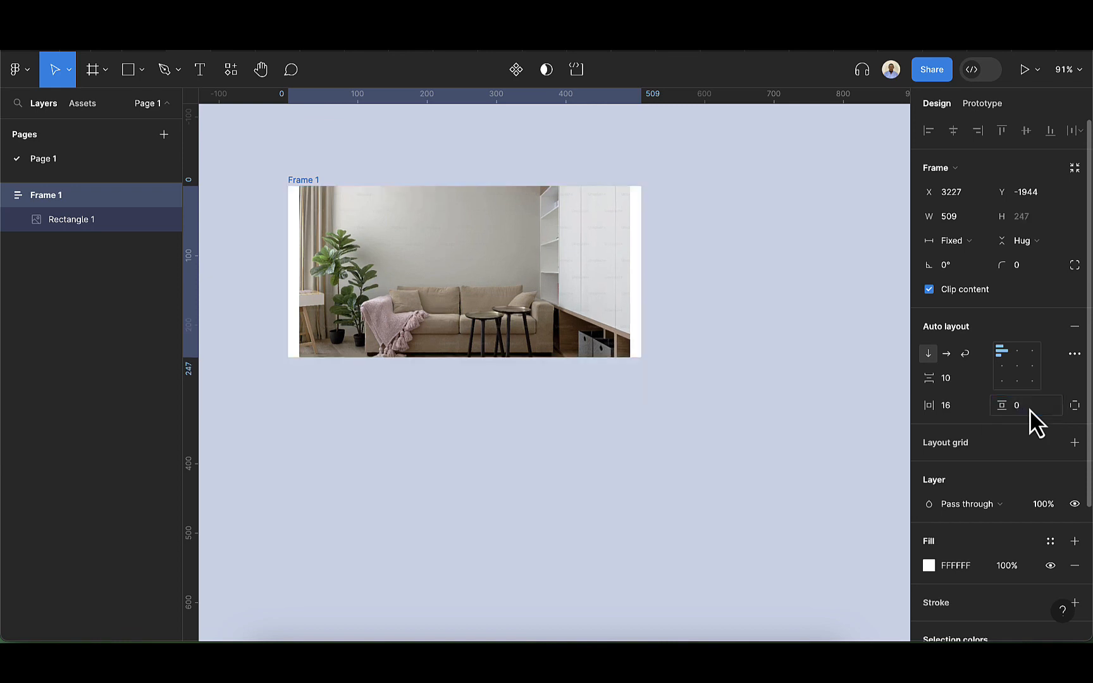
pyautogui.click(1029, 409)
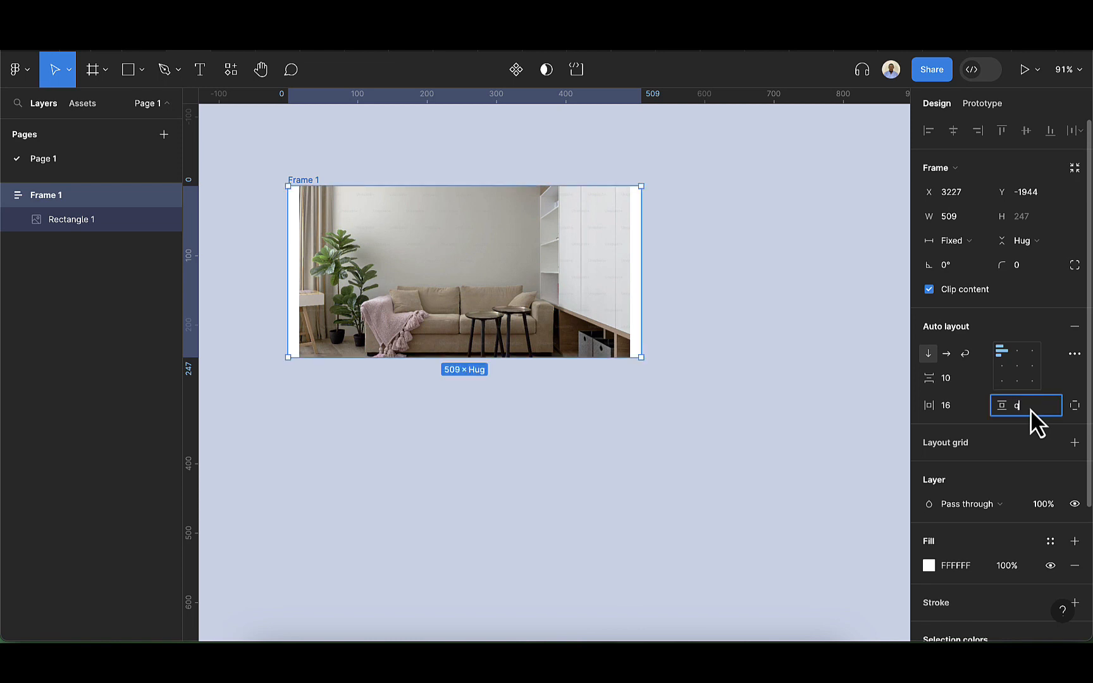
pyautogui.write('16')
pyautogui.press('Return')
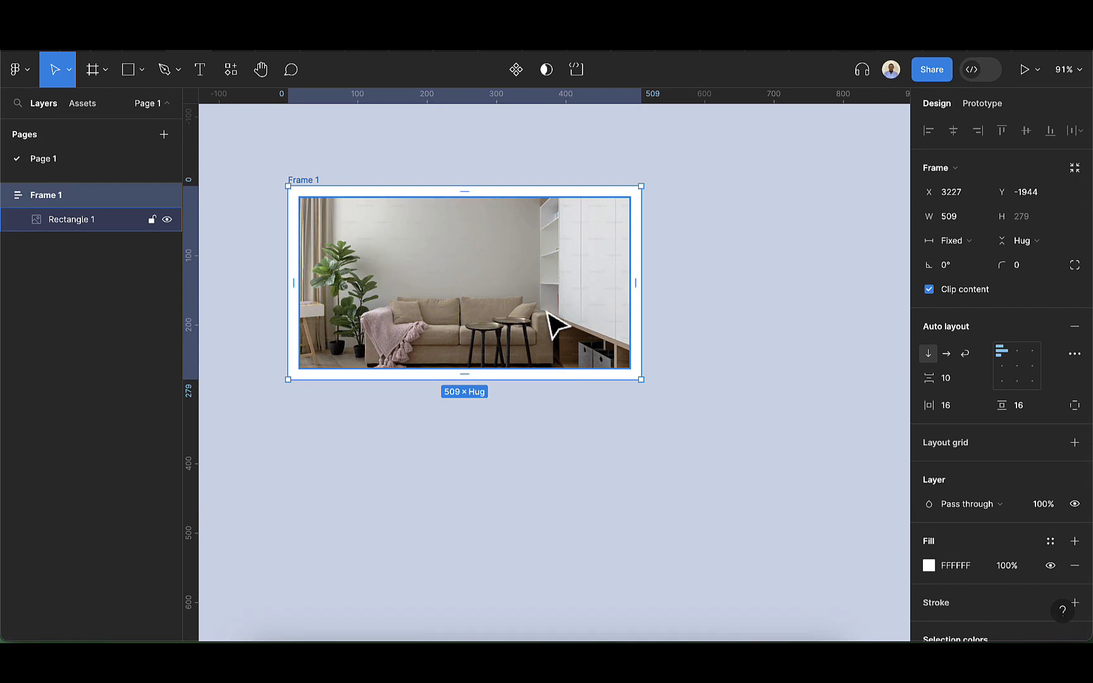
# Set the frame's corner radius to 8
pyautogui.click(1033, 271)
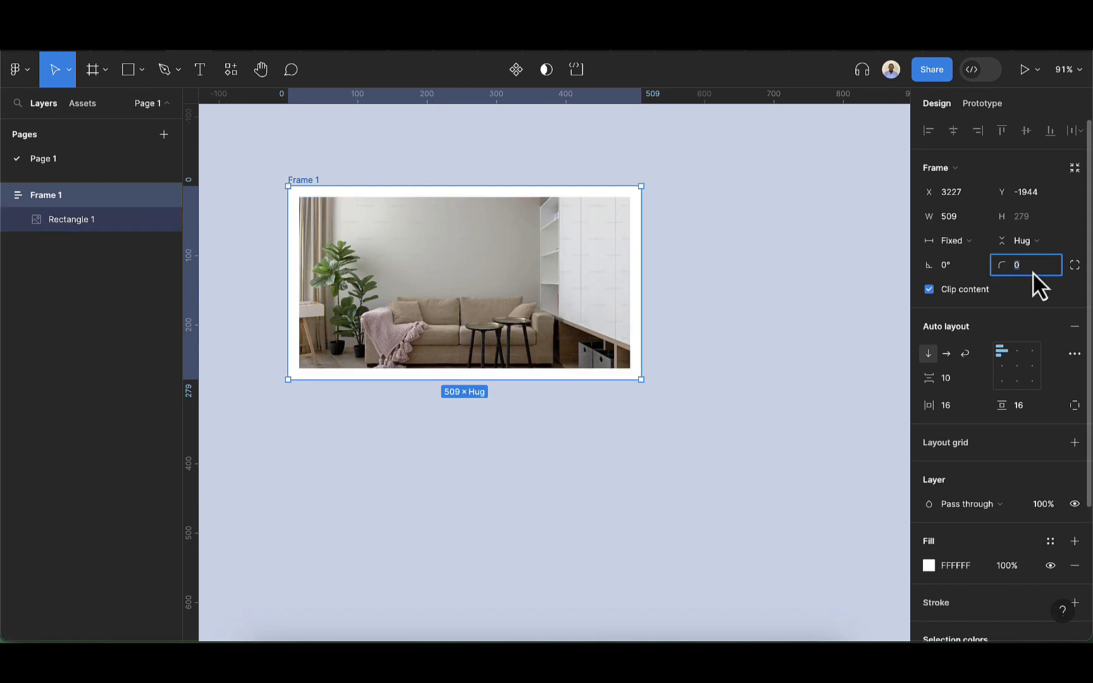
pyautogui.write('8')
pyautogui.press('Return')
# Set the image rectangle's corner radius to 4
pyautogui.click(549, 310)
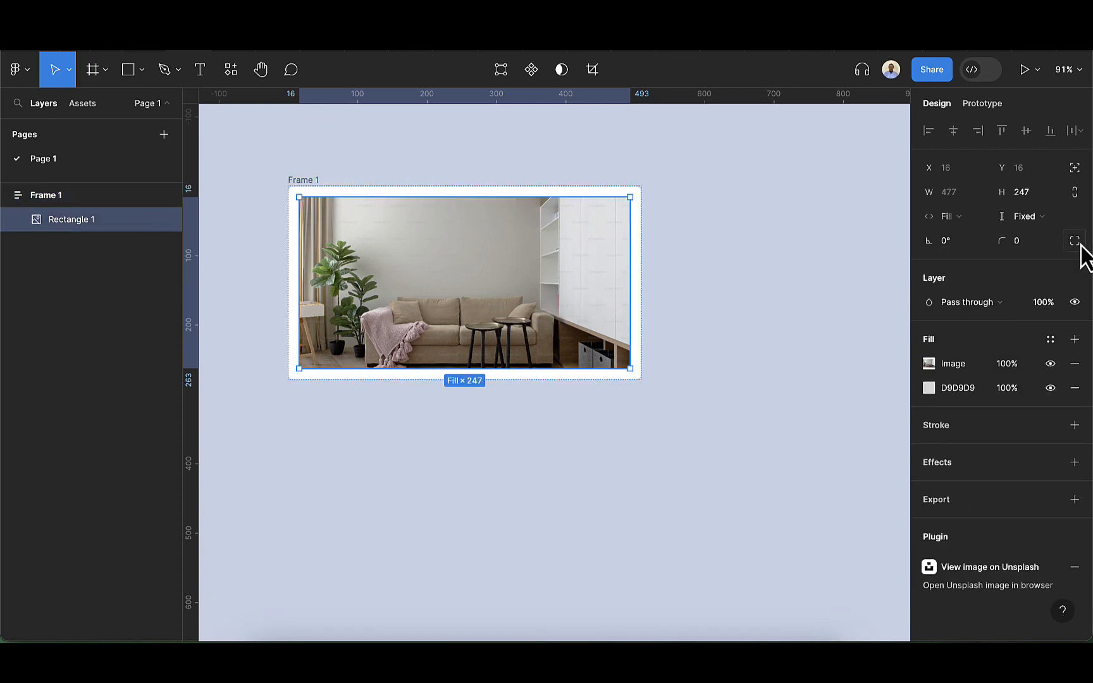
pyautogui.click(1029, 247)
pyautogui.press('BackSpace')
pyautogui.write('4')
pyautogui.press('Return')
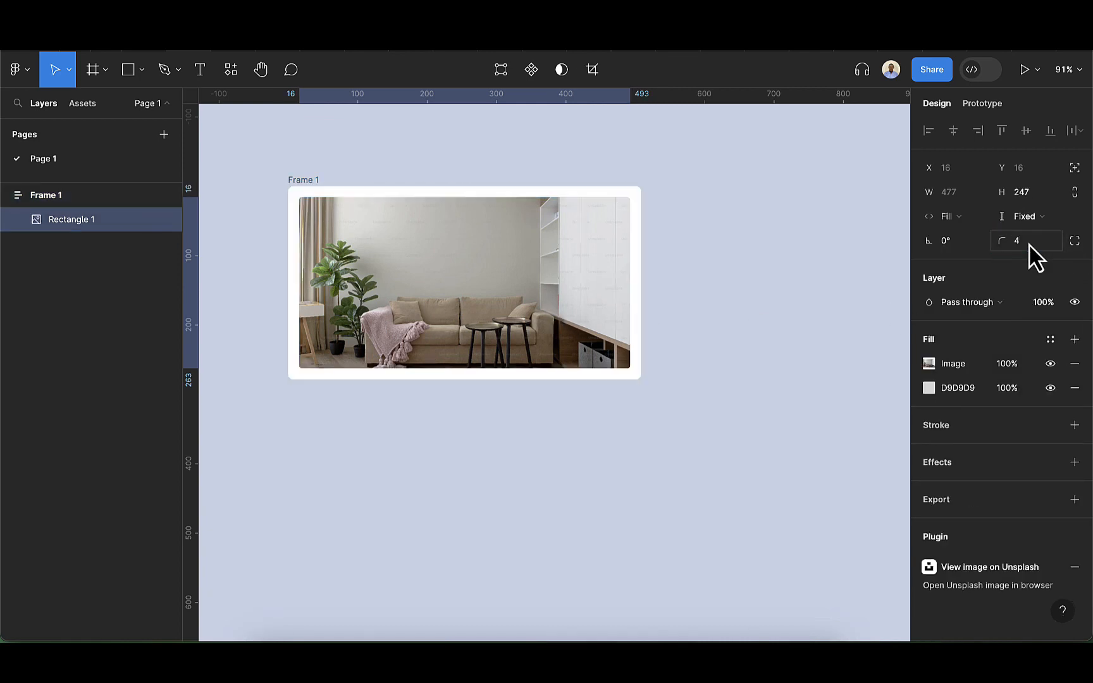
# Extend the frame's height to 460
pyautogui.click(310, 183)
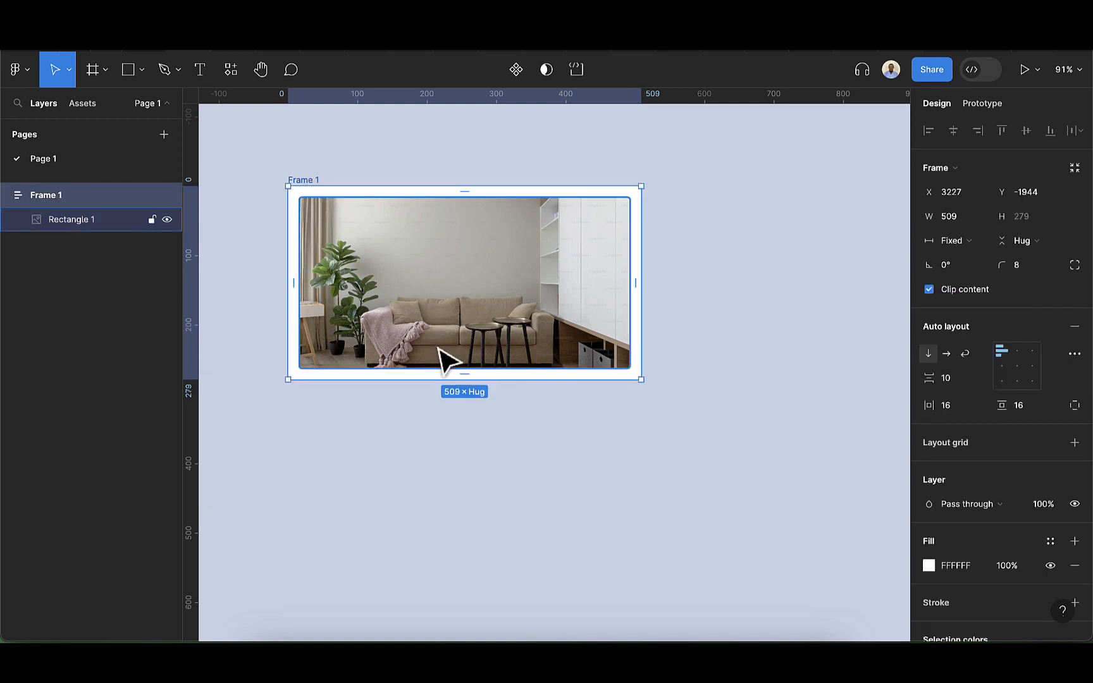
pyautogui.moveTo(451, 378); pyautogui.dragTo(443, 506)
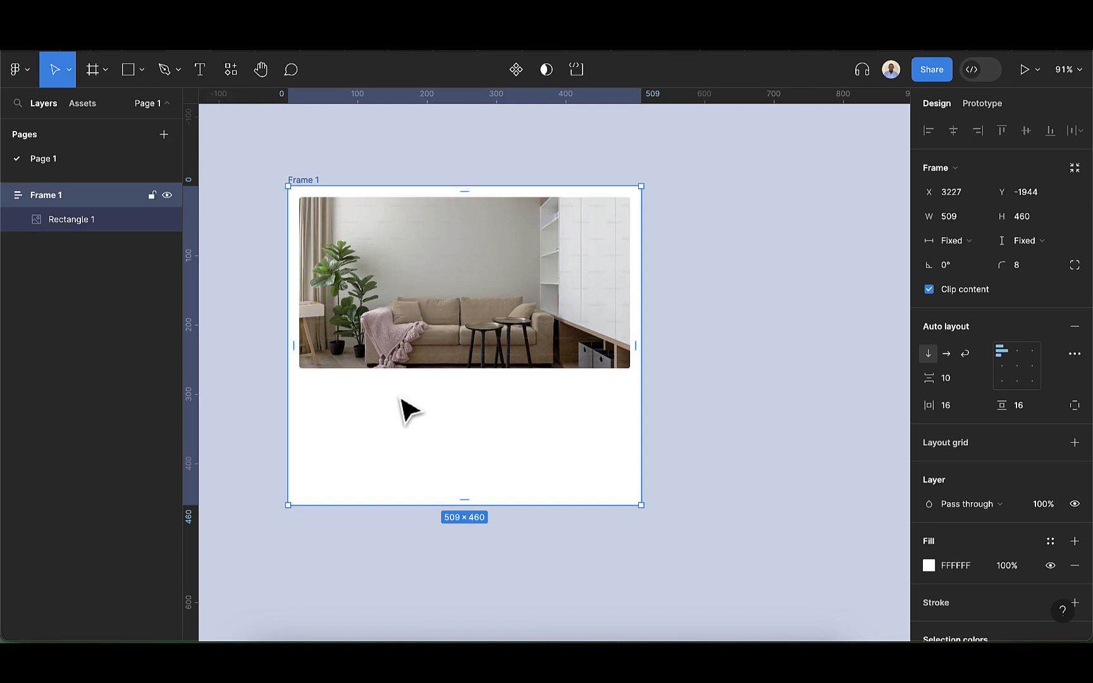
# Draw a text box below the image and paste the description paragraph into it
pyautogui.click(201, 73)
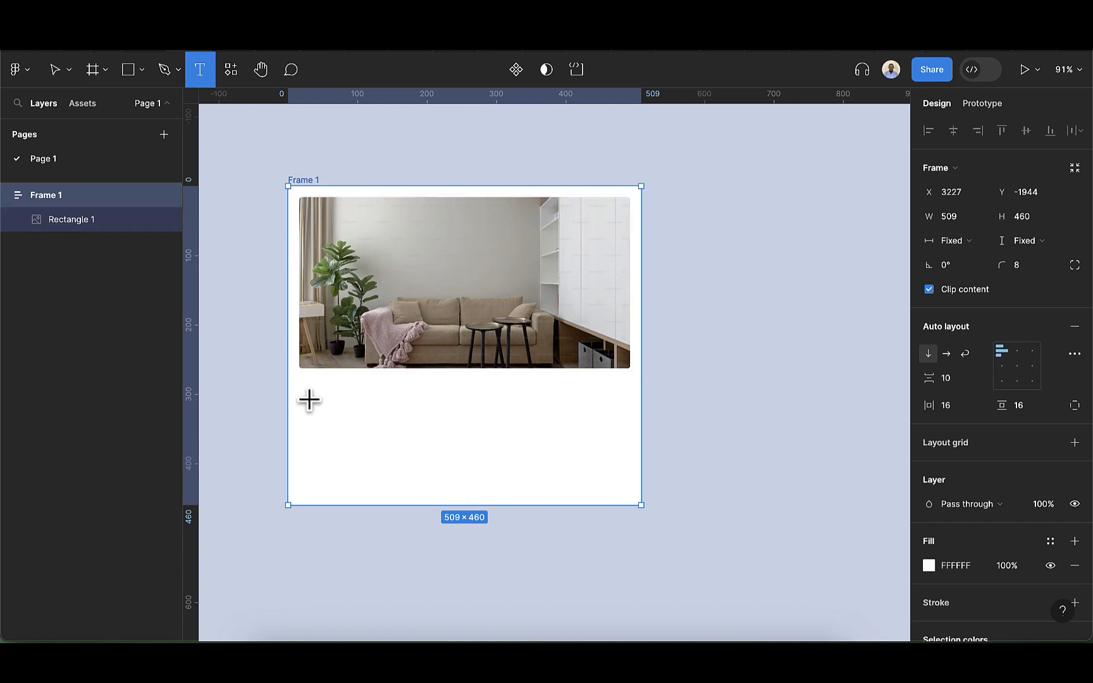
pyautogui.moveTo(300, 376)
pyautogui.mouseDown()
pyautogui.moveTo(425, 444)
pyautogui.moveTo(637, 478)
pyautogui.mouseUp()
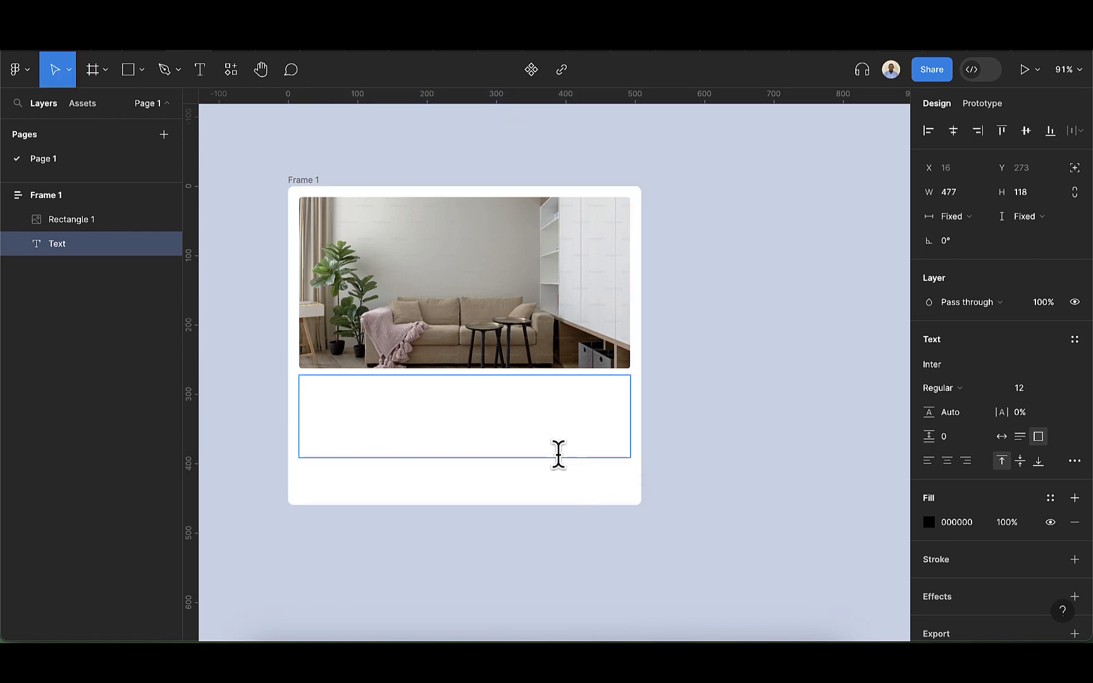
pyautogui.write("Embark on a delightful journey into the enchanting world of felines, where every whisker has a story to tell and every purr resonates with affection. Our Cat Lover's Paradise is the ultimate destination for those who adore these graceful creatures.")
pyautogui.press('Escape')
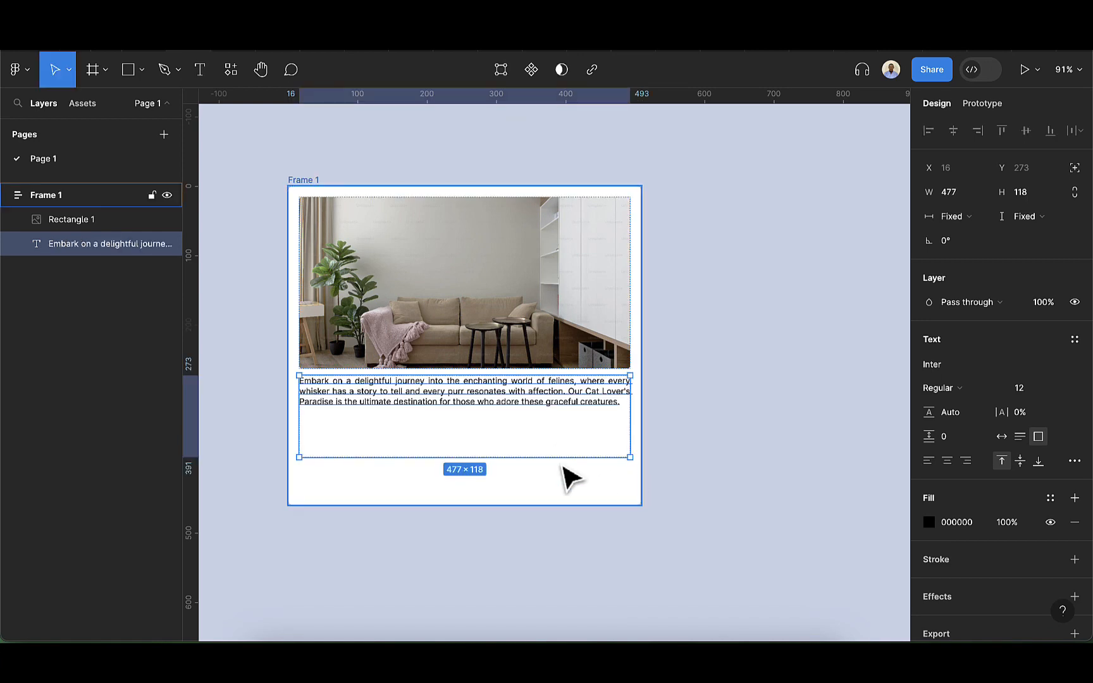
# Make the paragraph's text box hug its content height
pyautogui.doubleClick(557, 457)
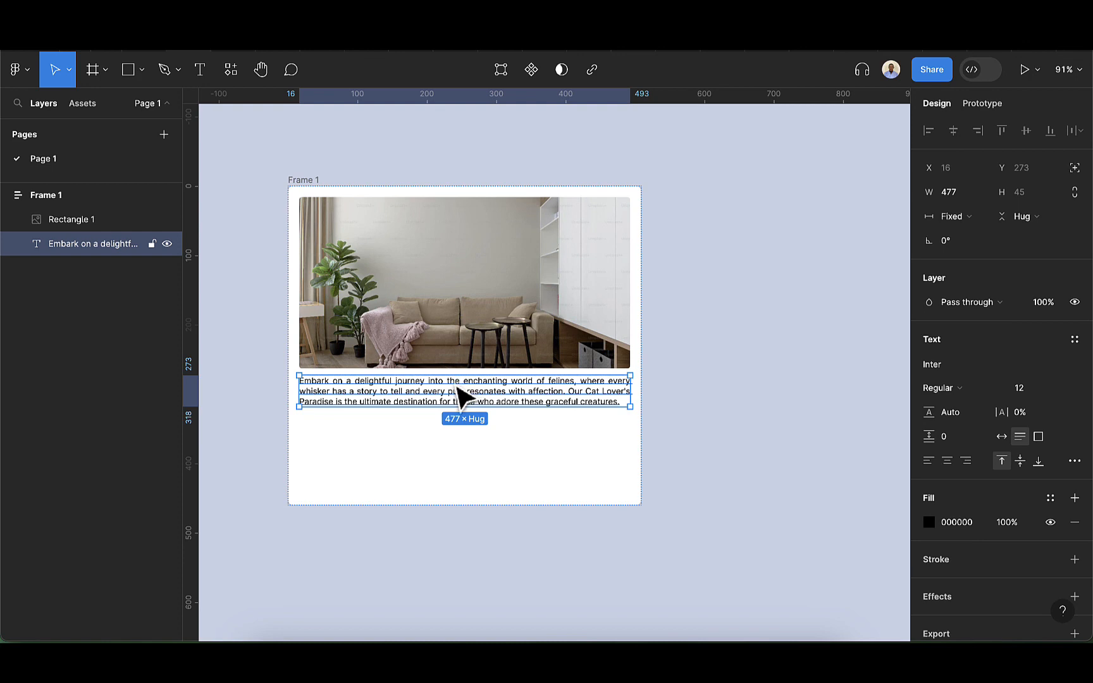
pyautogui.moveTo(457, 386); pyautogui.dragTo(456, 409)
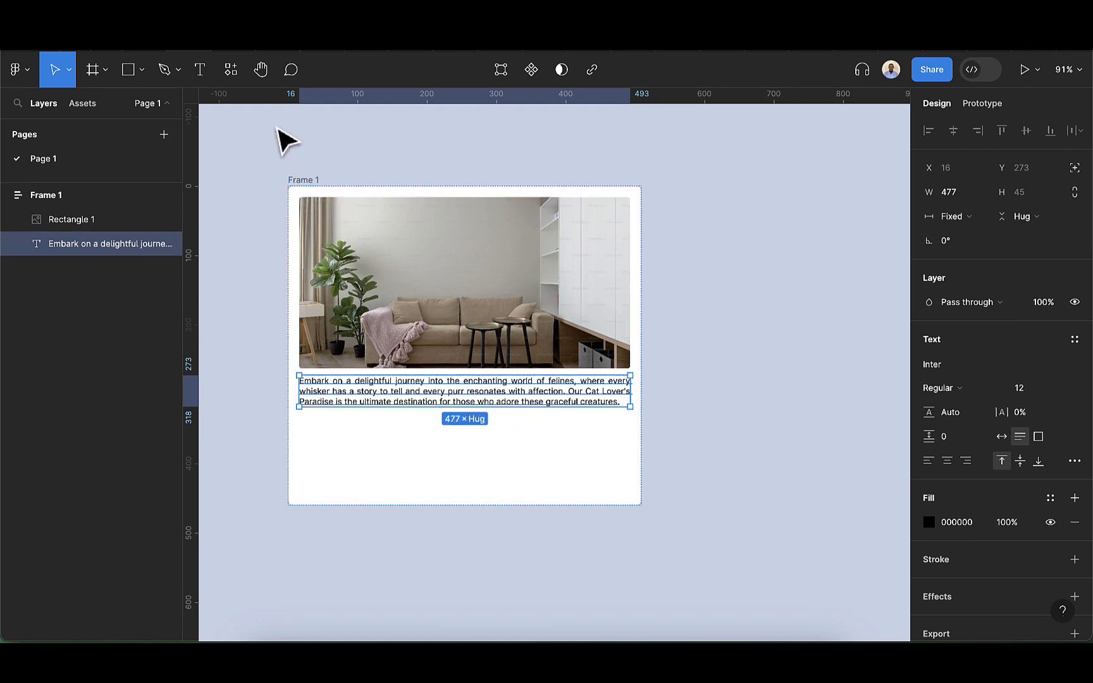
# Add a text label reading "Review now" below the paragraph
pyautogui.click(200, 71)
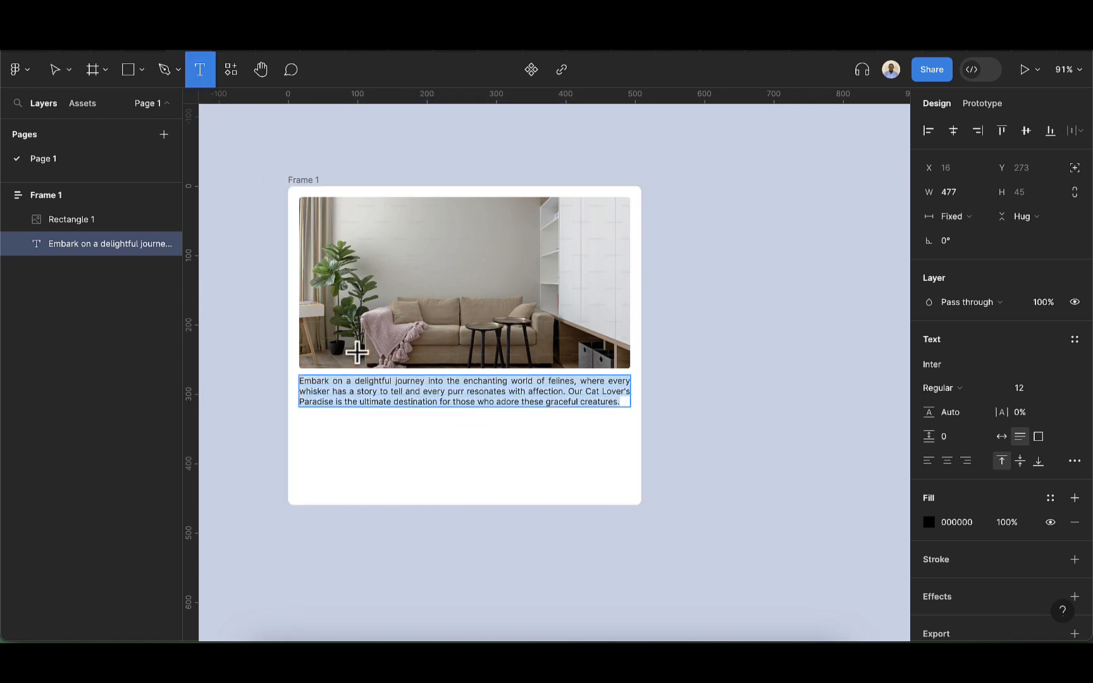
pyautogui.click(318, 448)
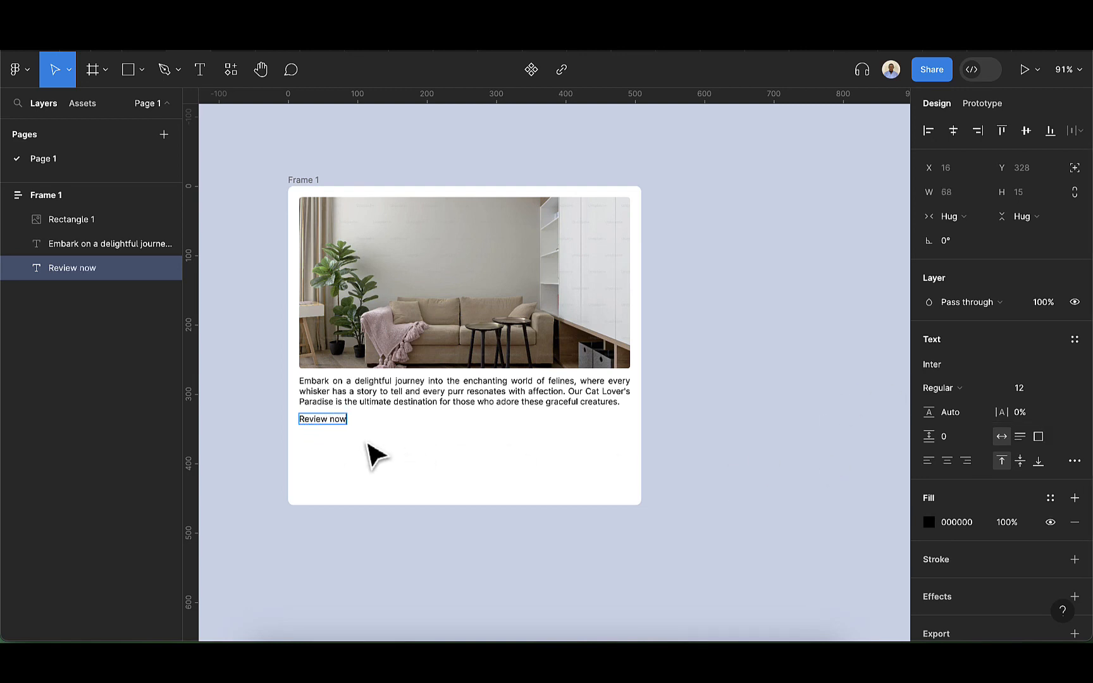
# Wrap the Review now label in an auto-layout frame with horizontal padding 16 and vertical padding 12
pyautogui.press('Escape')
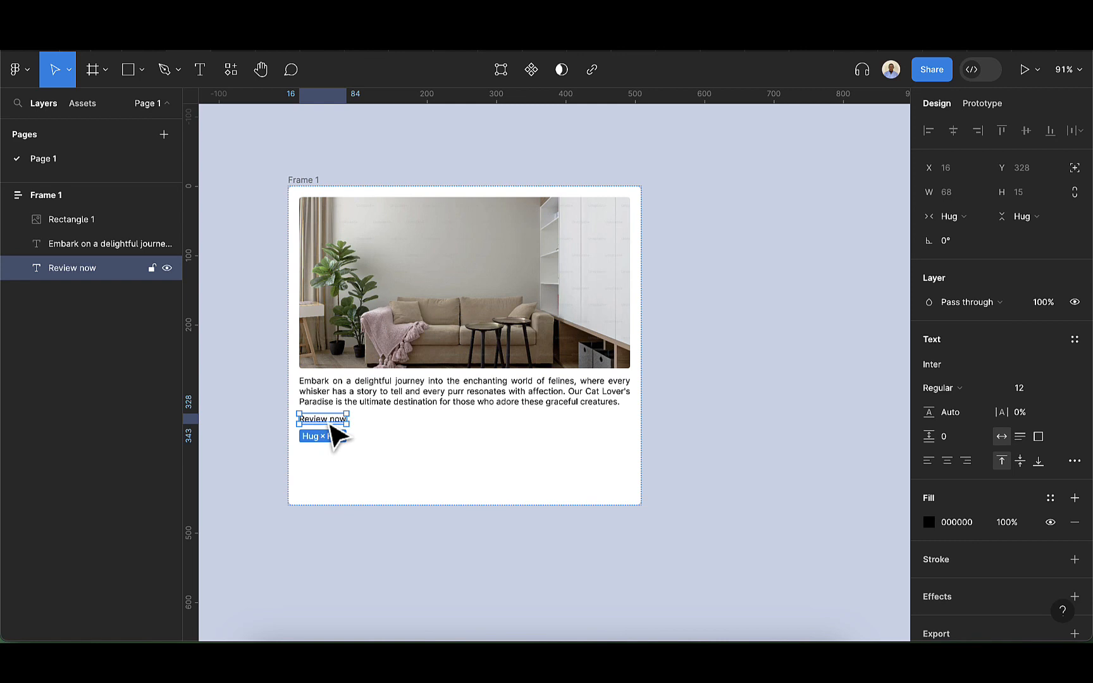
pyautogui.hotkey('shift', 'a')
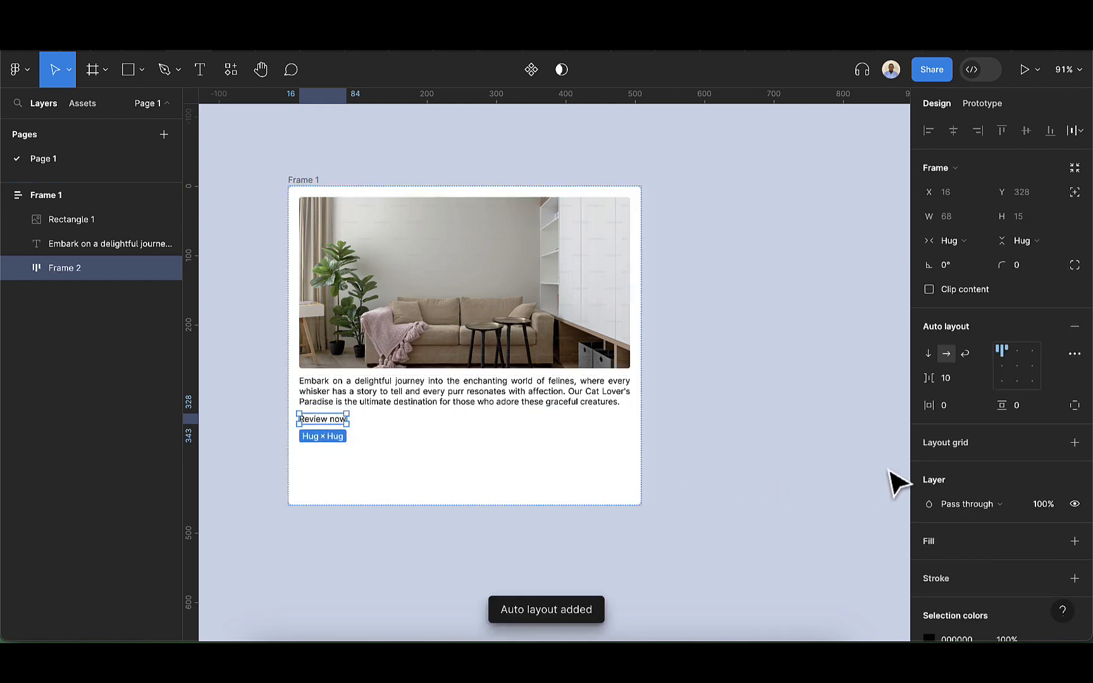
pyautogui.click(952, 408)
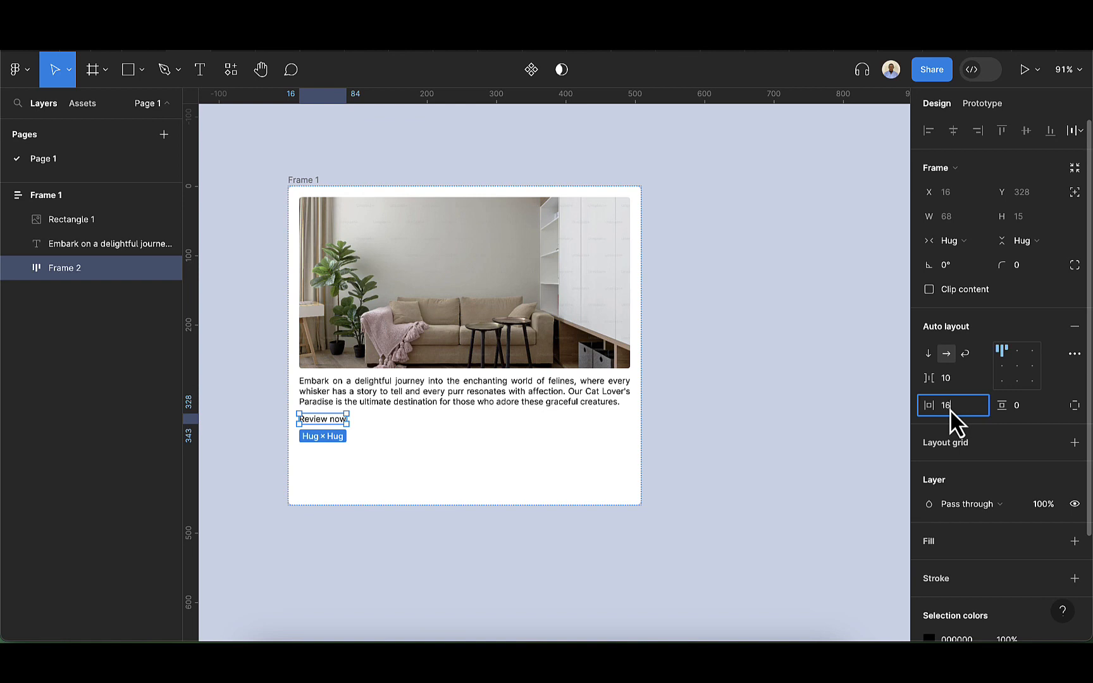
pyautogui.write('16')
pyautogui.press('Return')
pyautogui.click(1028, 408)
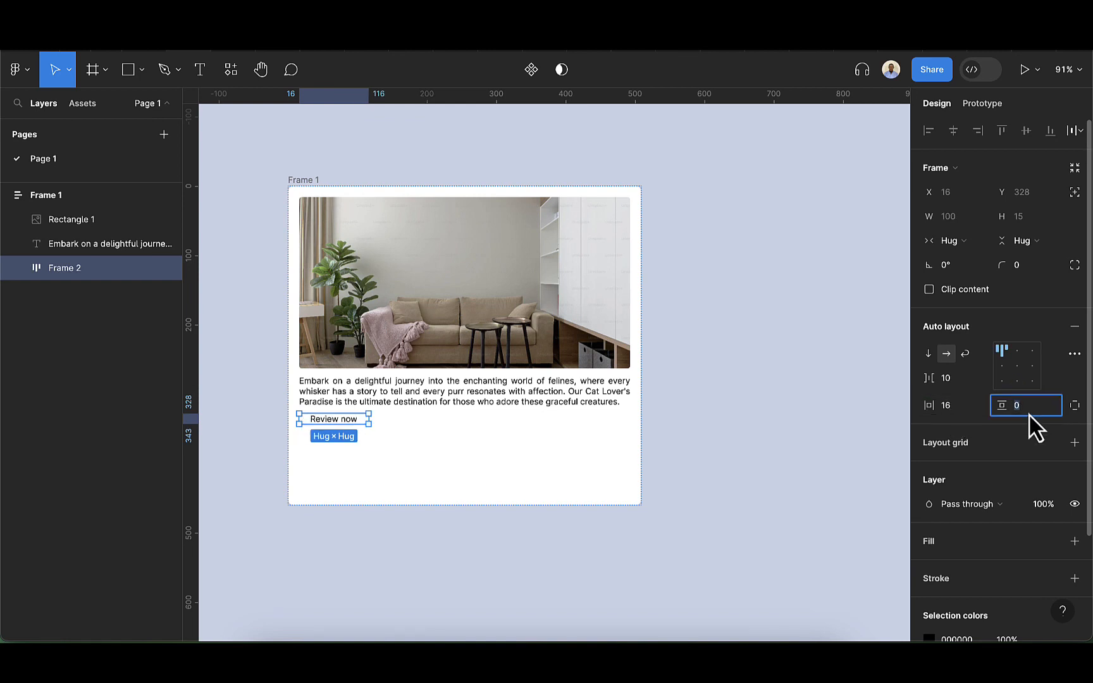
pyautogui.write('12')
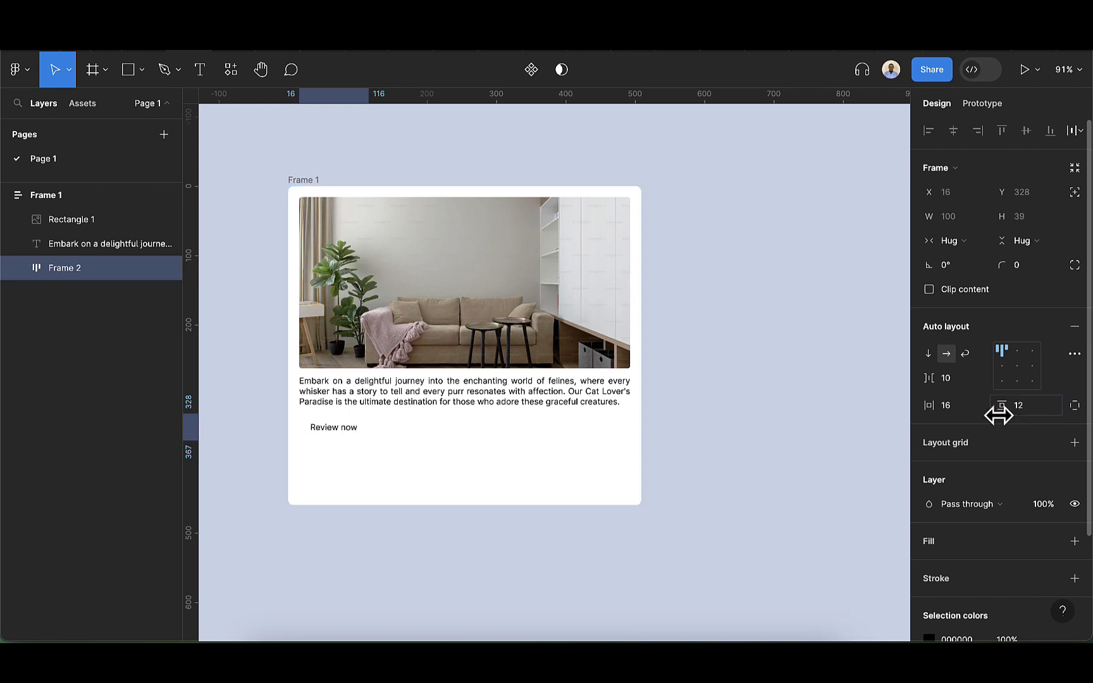
pyautogui.press('Return')
# Give the button frame a teal fill of 00D0AB
pyautogui.scroll(-2, 1004, 486)
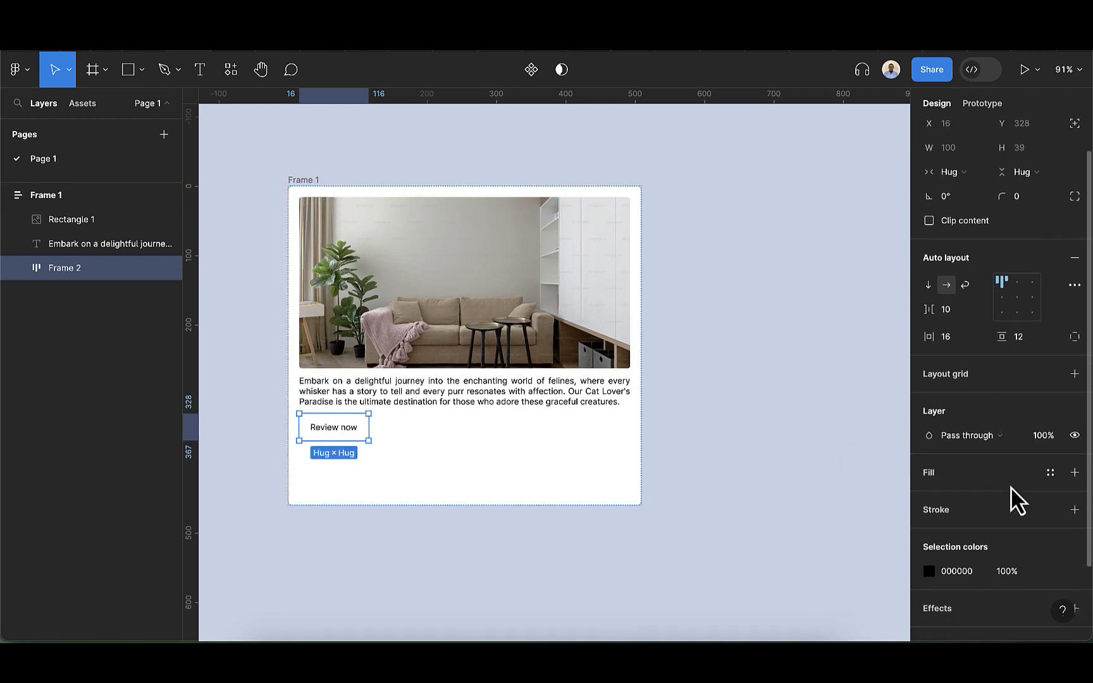
pyautogui.click(1074, 469)
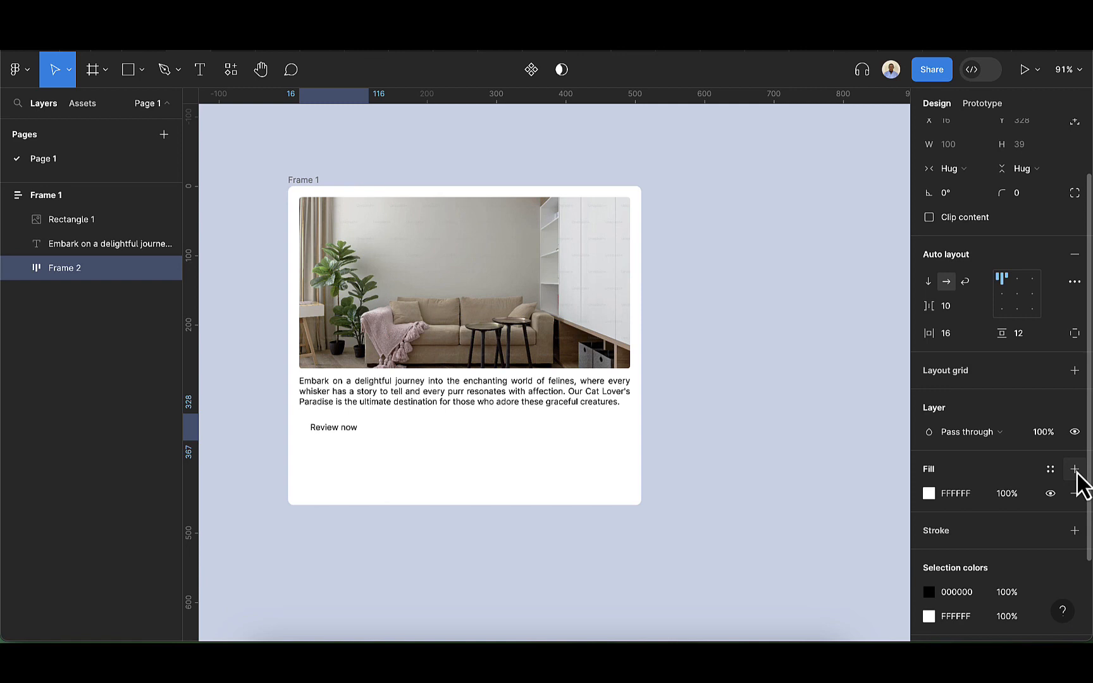
pyautogui.click(928, 493)
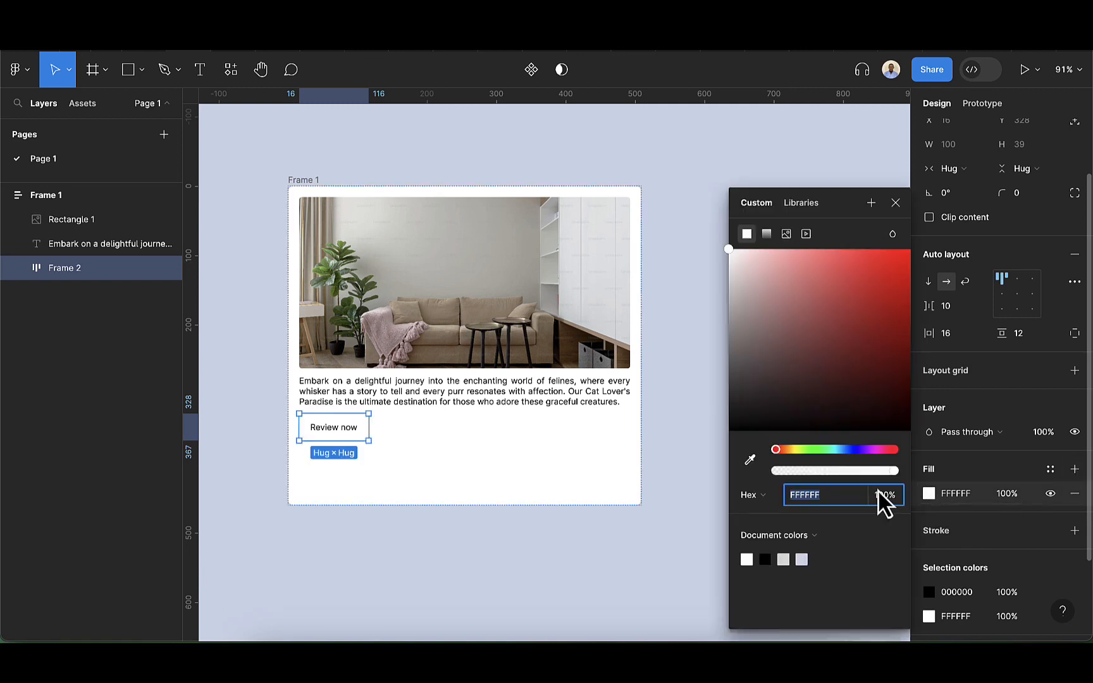
pyautogui.moveTo(735, 295); pyautogui.dragTo(726, 281)
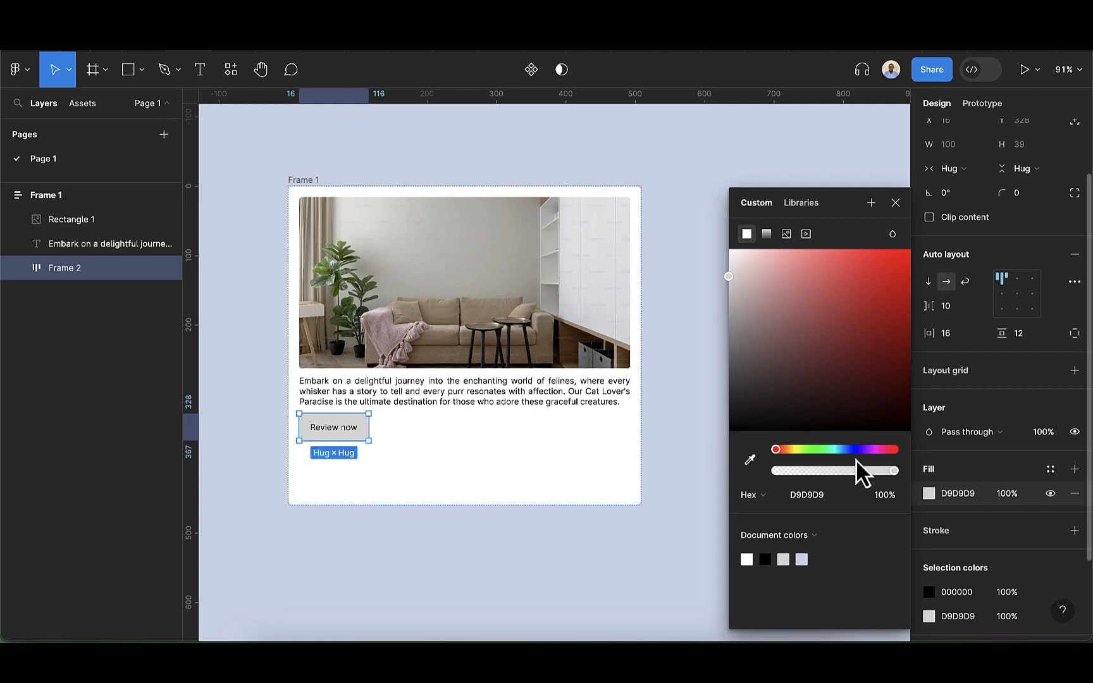
pyautogui.click(832, 450)
pyautogui.moveTo(884, 356); pyautogui.dragTo(923, 293)
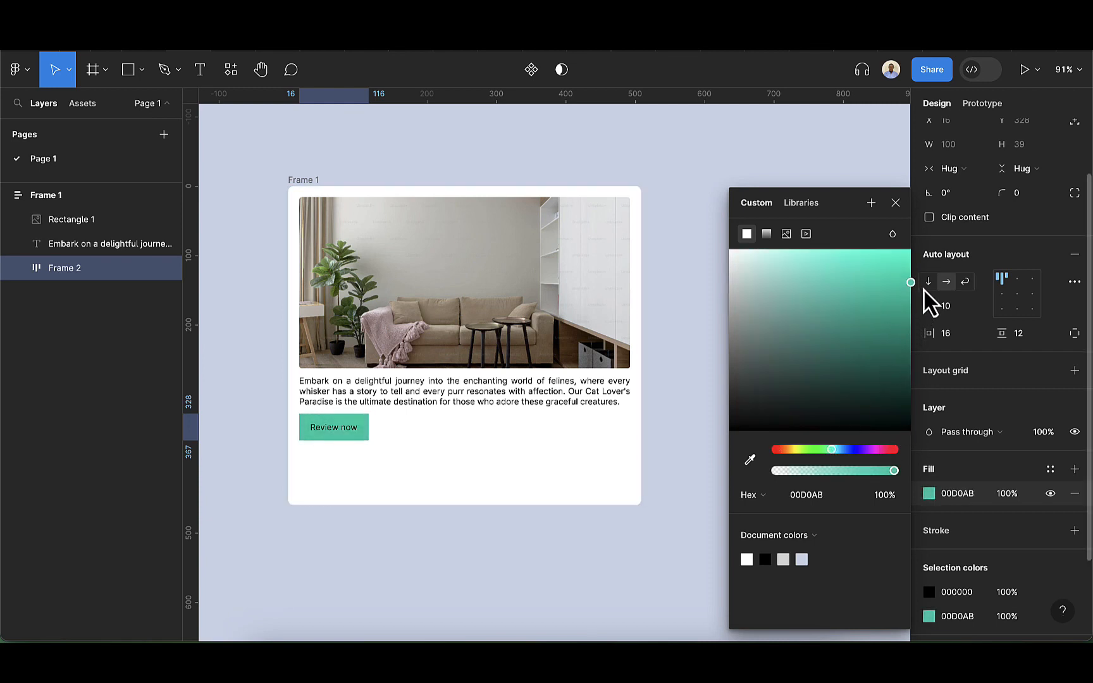
pyautogui.click(895, 202)
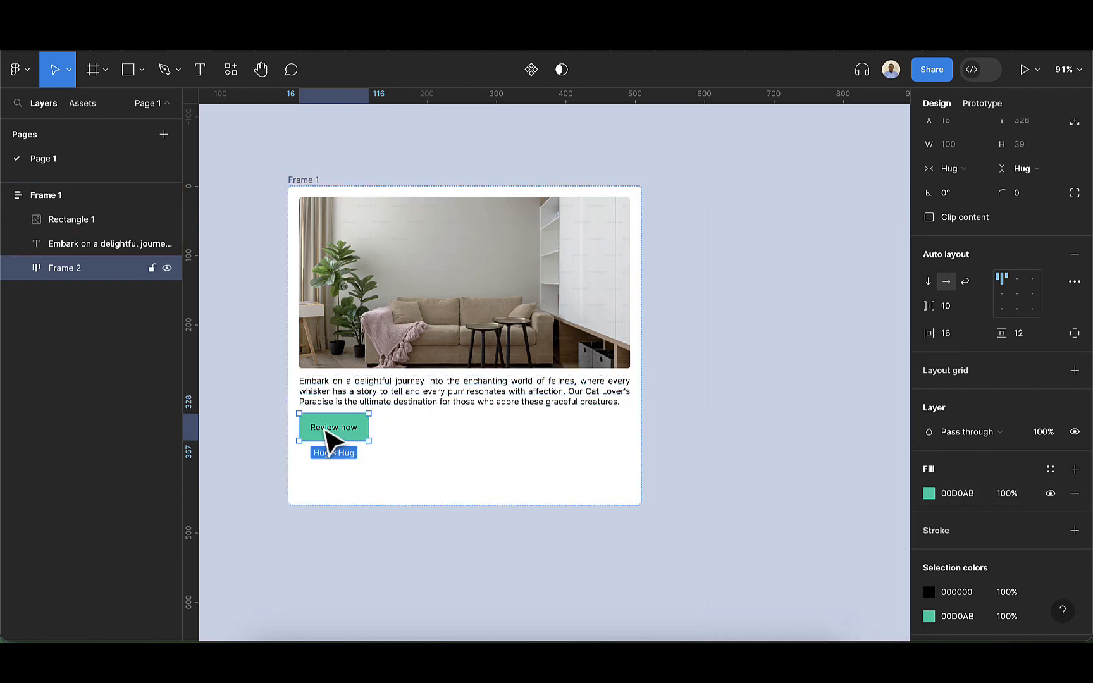
# Set the Review now label's text color to white and its font weight to Medium
pyautogui.click(332, 437)
pyautogui.press('i')
pyautogui.click(465, 487)
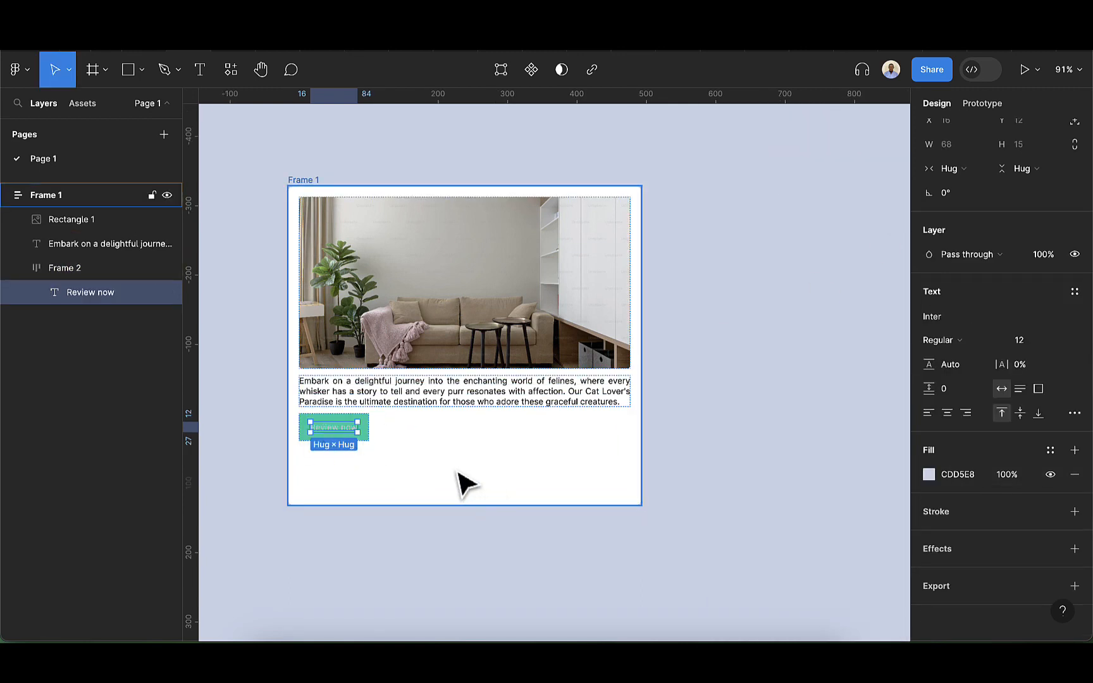
pyautogui.press('i')
pyautogui.click(447, 454)
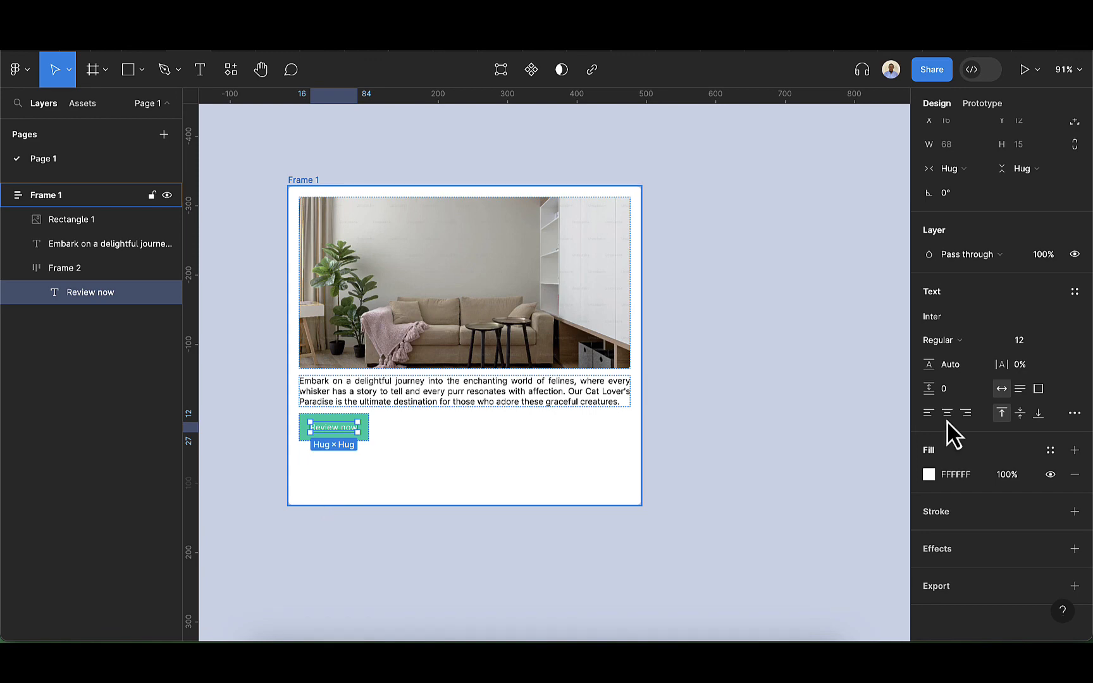
pyautogui.click(968, 342)
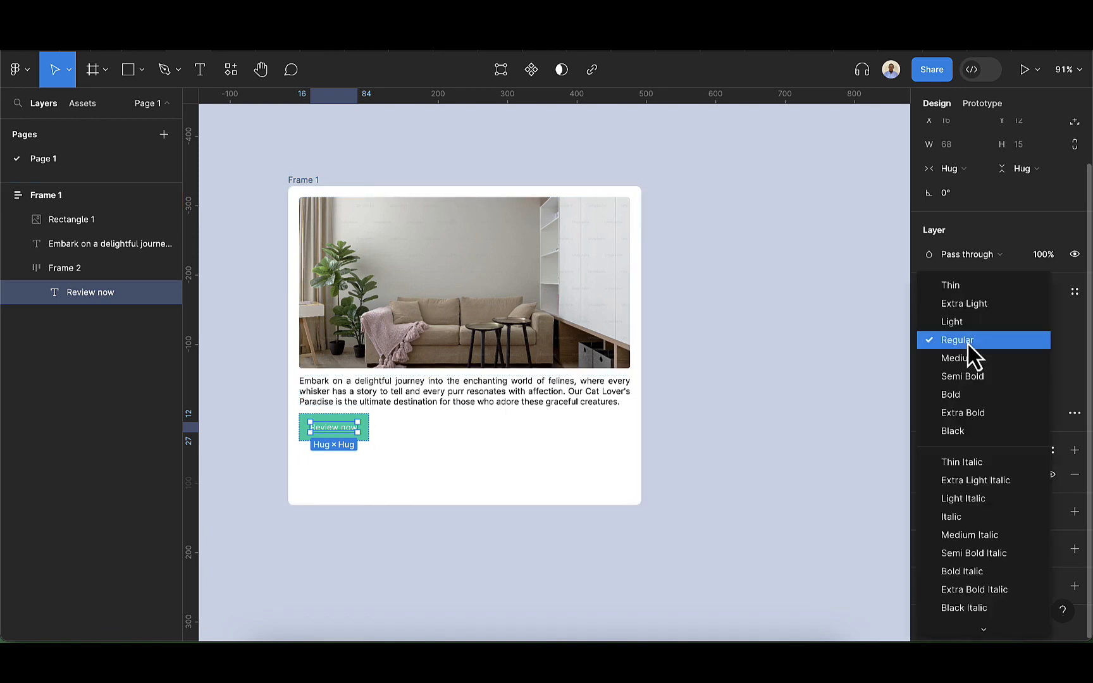
pyautogui.click(964, 358)
# Make the description paragraph fill the card frame's width
pyautogui.scroll(3, 309, 476)
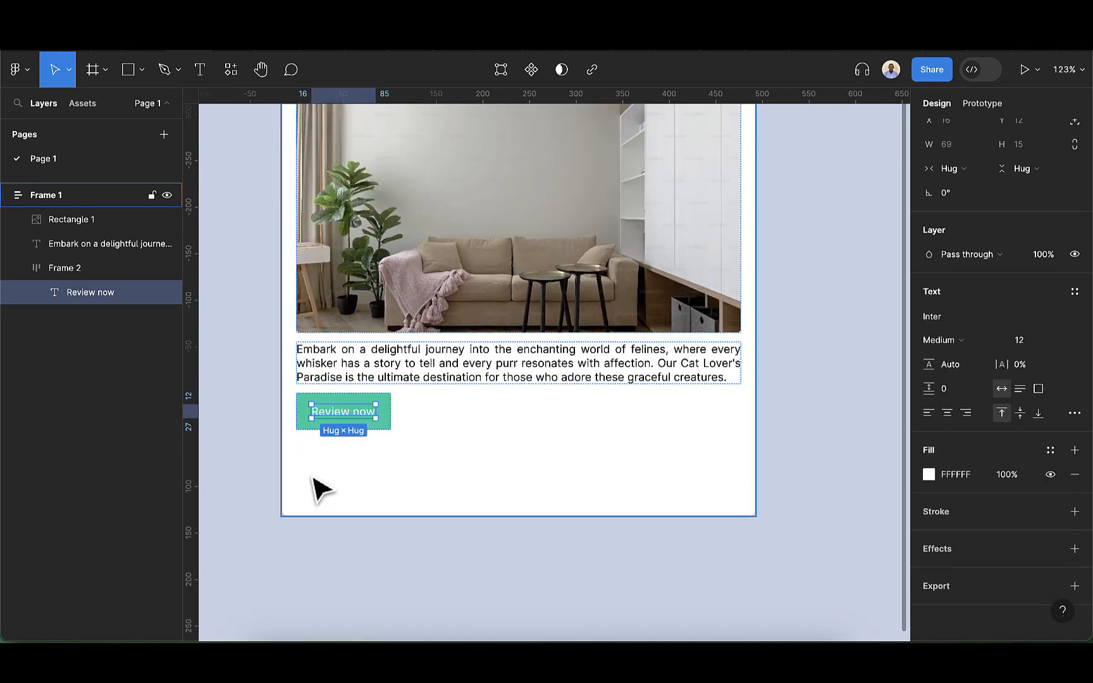
pyautogui.scroll(-2, 430, 487)
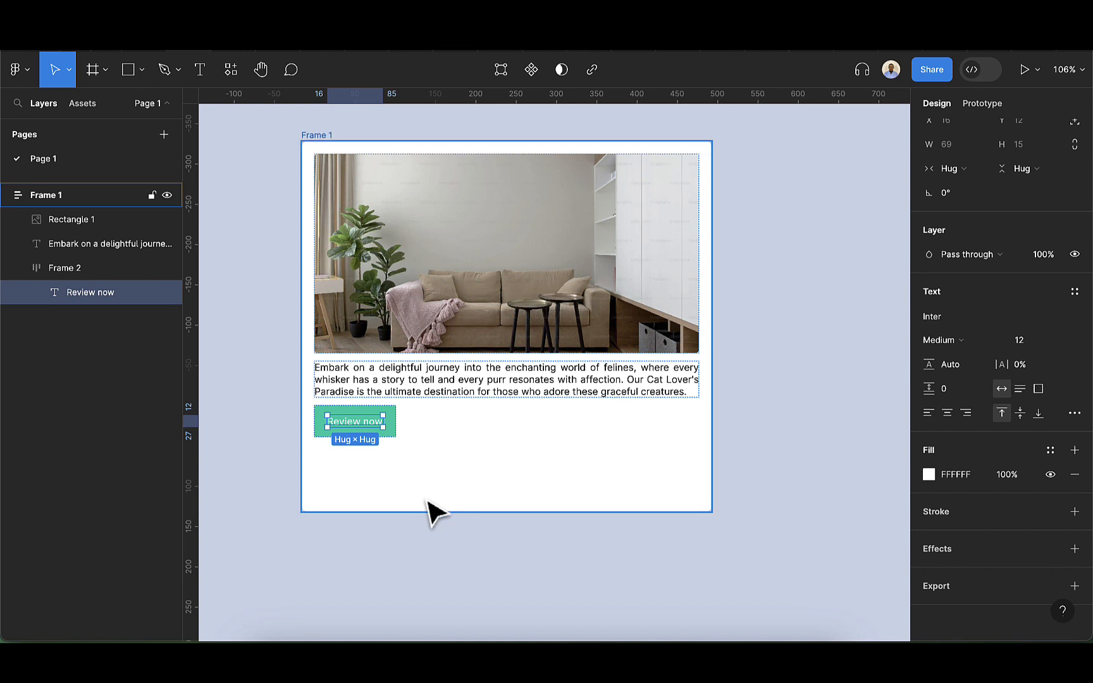
pyautogui.click(429, 501)
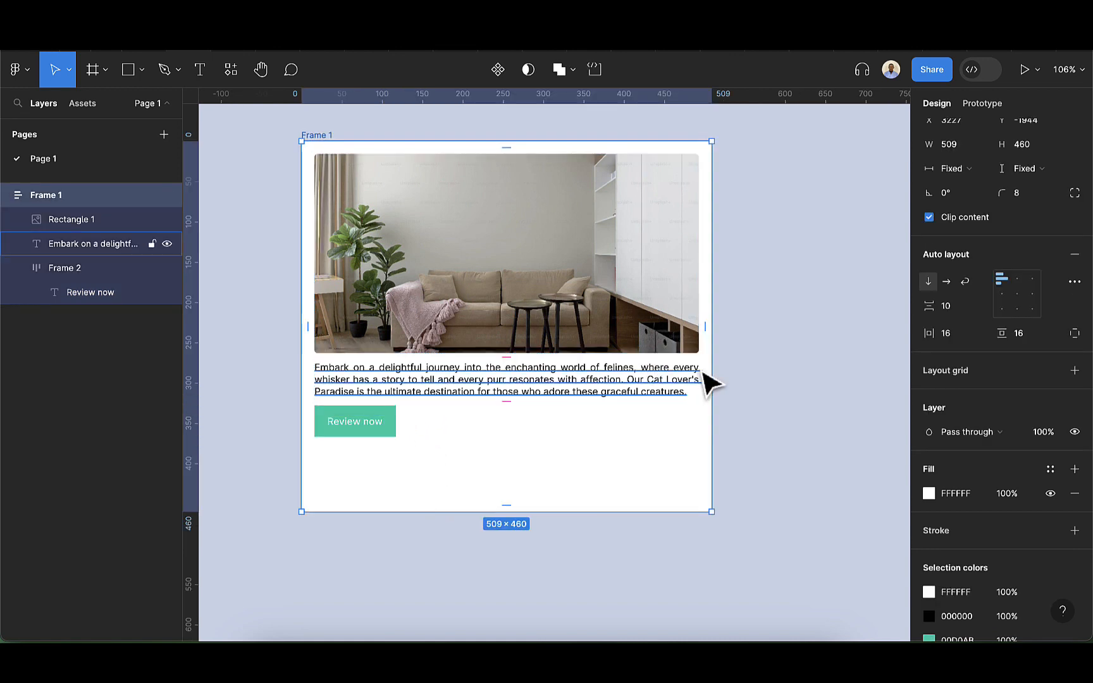
pyautogui.moveTo(713, 372)
pyautogui.mouseDown()
pyautogui.moveTo(472, 372)
pyautogui.moveTo(707, 386)
pyautogui.mouseUp()
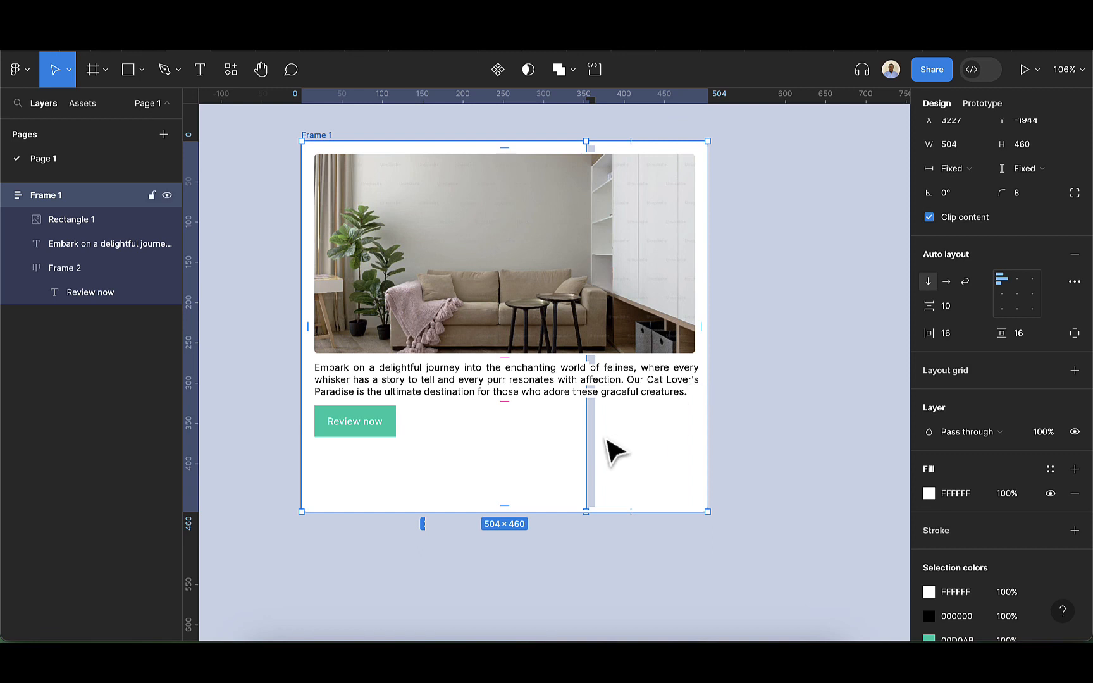
pyautogui.click(579, 398)
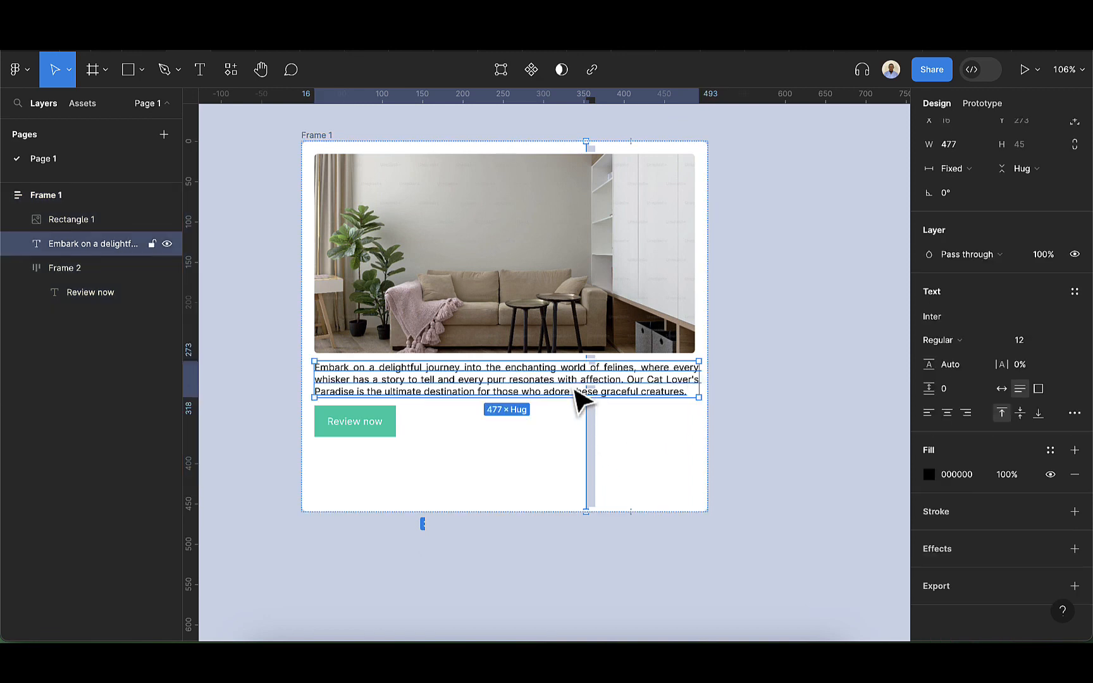
pyautogui.scroll(2, 971, 294)
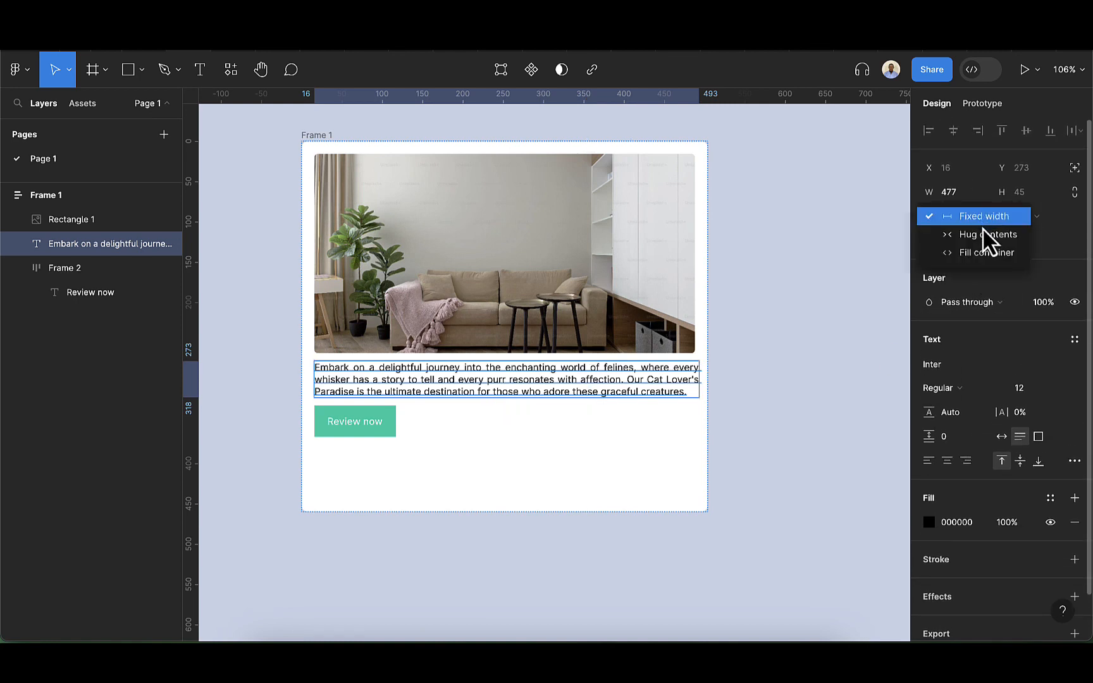
pyautogui.click(981, 253)
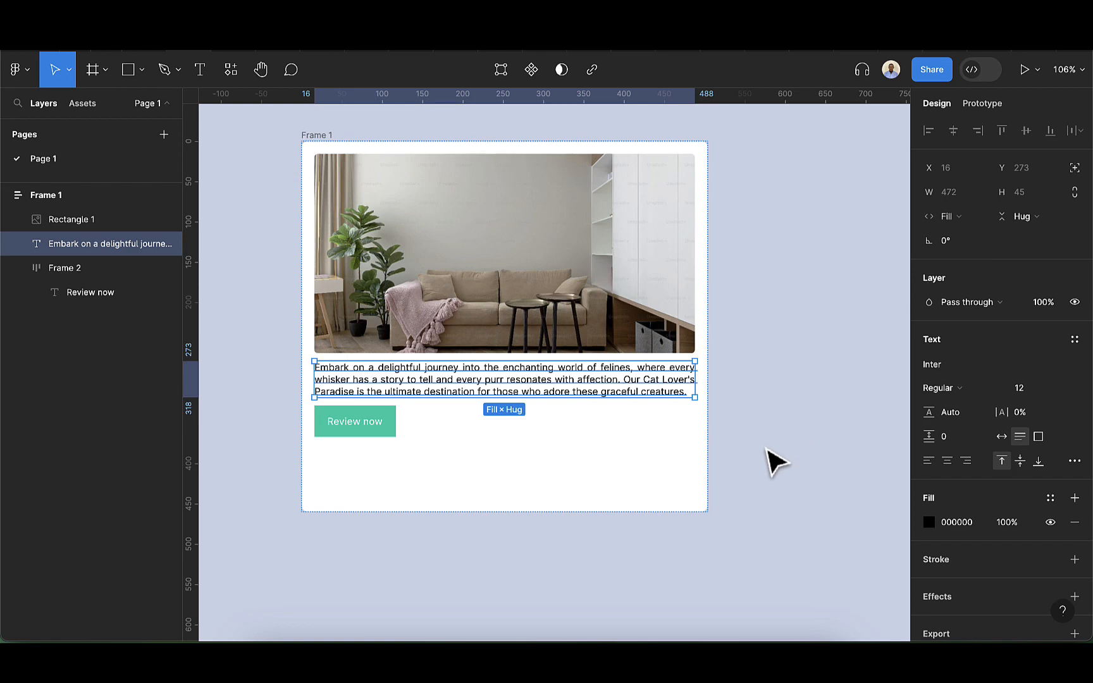
# Narrow the card frame to about 390 wide and set its height to hug contents
pyautogui.click(707, 461)
pyautogui.moveTo(707, 461); pyautogui.dragTo(614, 485)
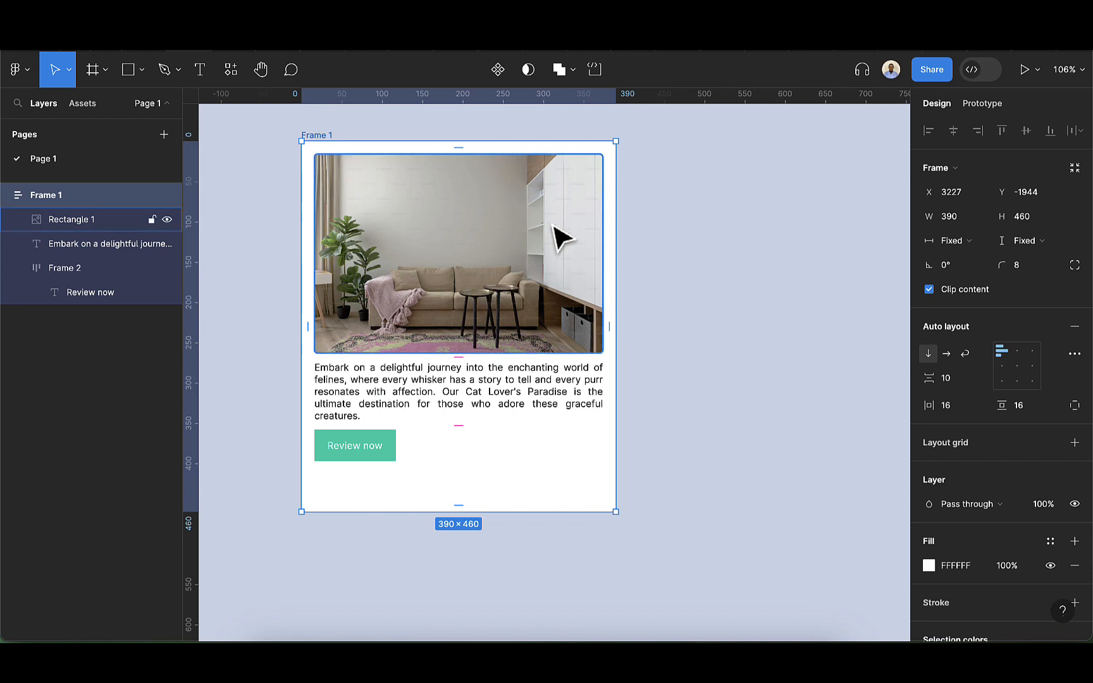
pyautogui.click(1054, 217)
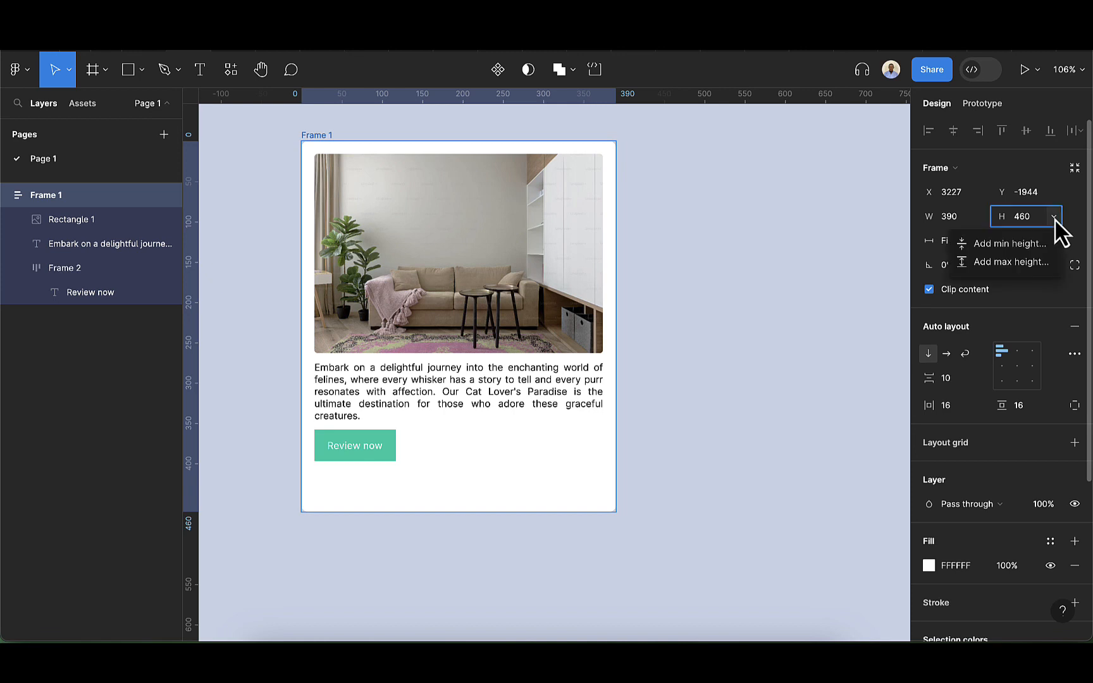
pyautogui.click(1055, 219)
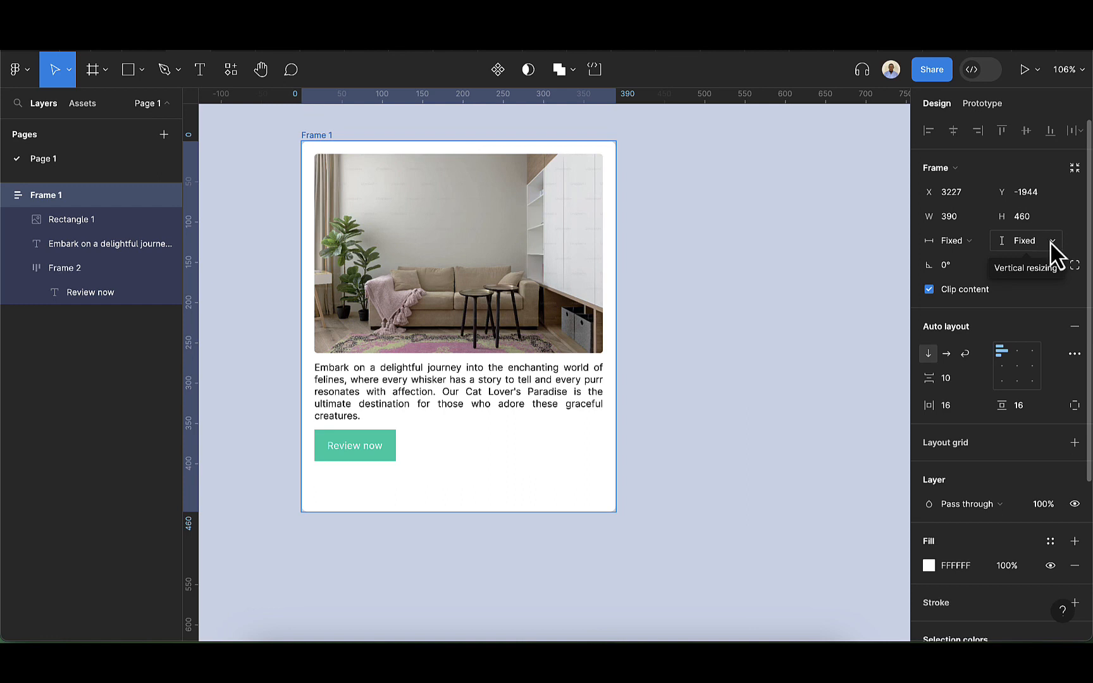
pyautogui.click(1050, 243)
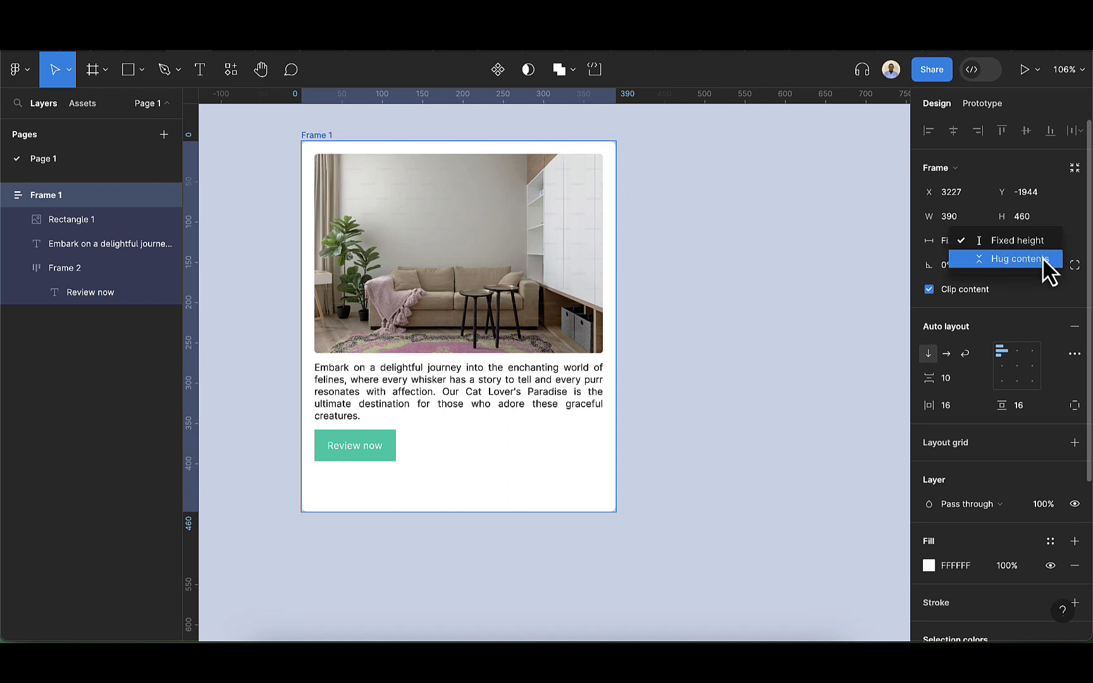
pyautogui.click(1043, 260)
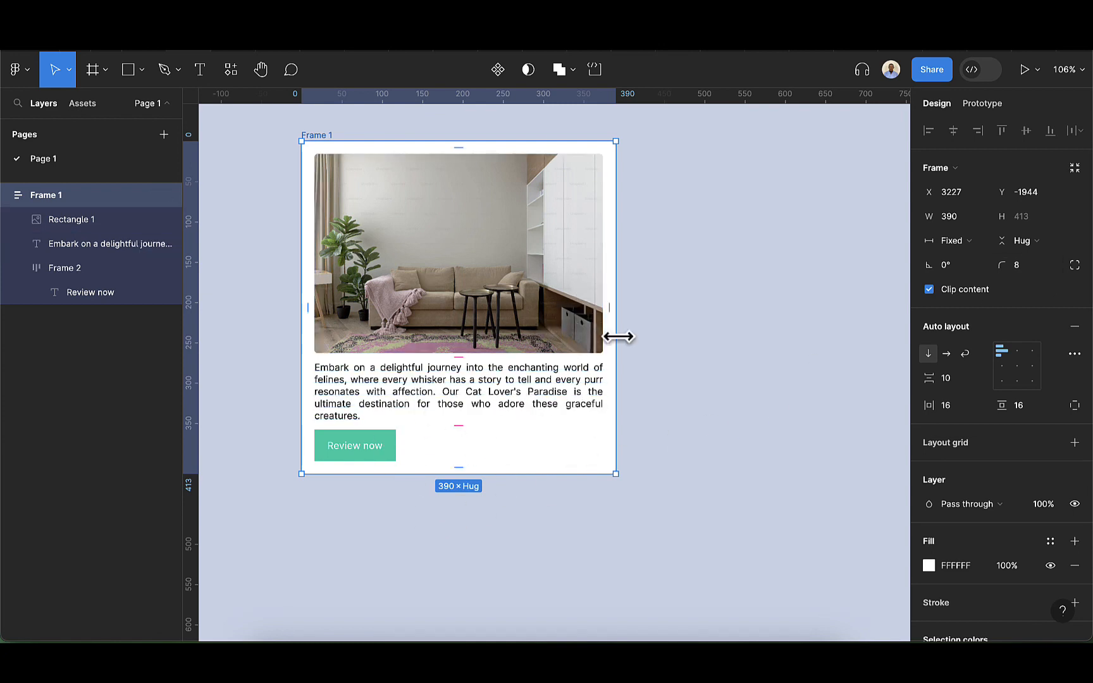
# Resize the card frame to about 416 wide and add a minimum width of 250
pyautogui.moveTo(618, 337); pyautogui.dragTo(402, 319)
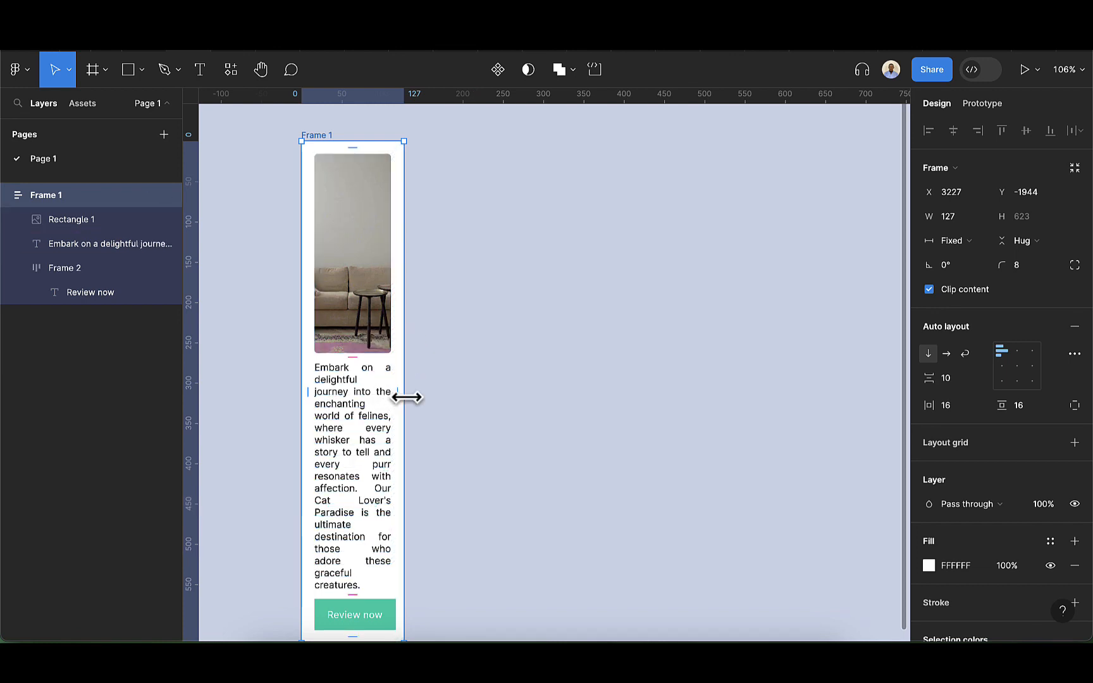
pyautogui.moveTo(406, 397); pyautogui.dragTo(637, 403)
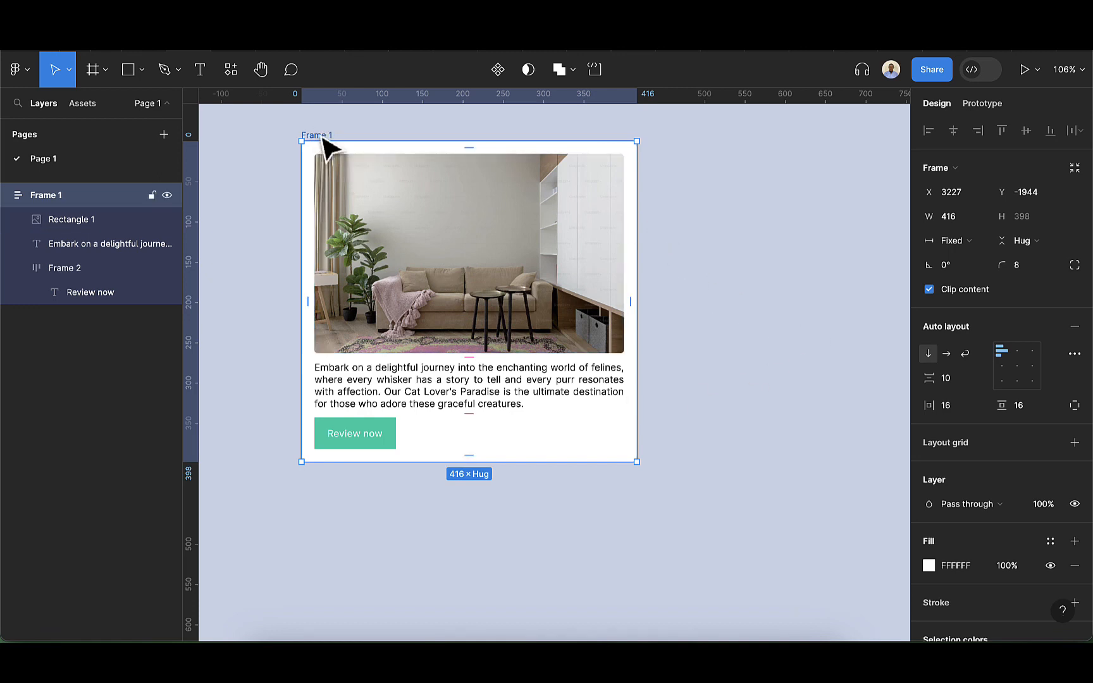
pyautogui.click(981, 217)
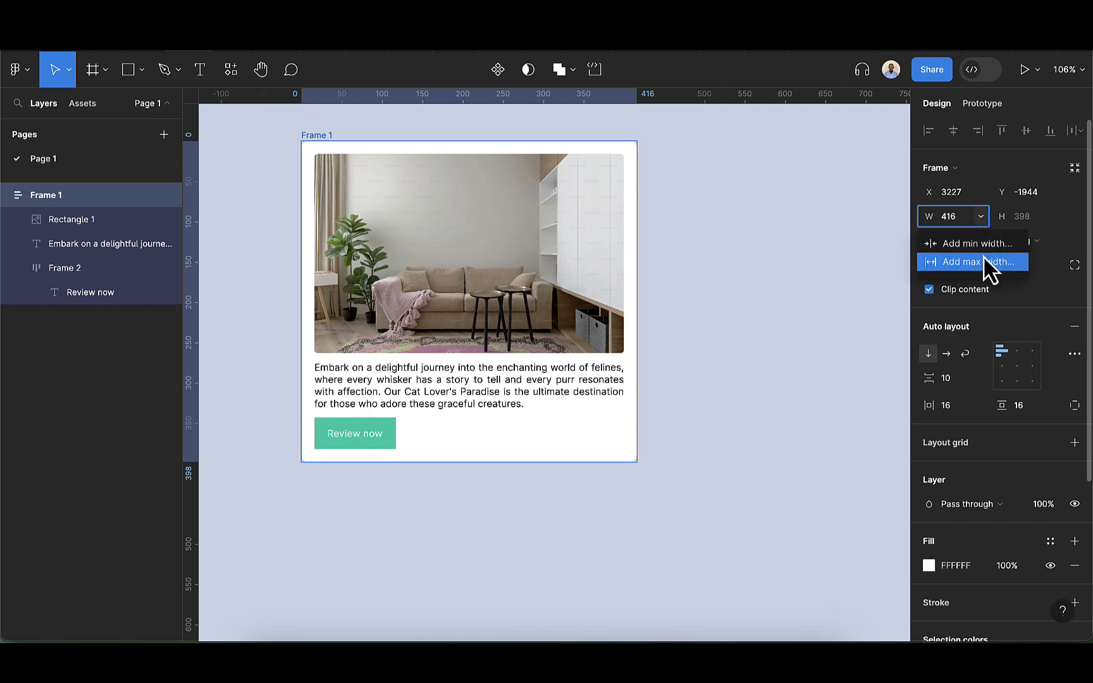
pyautogui.click(984, 247)
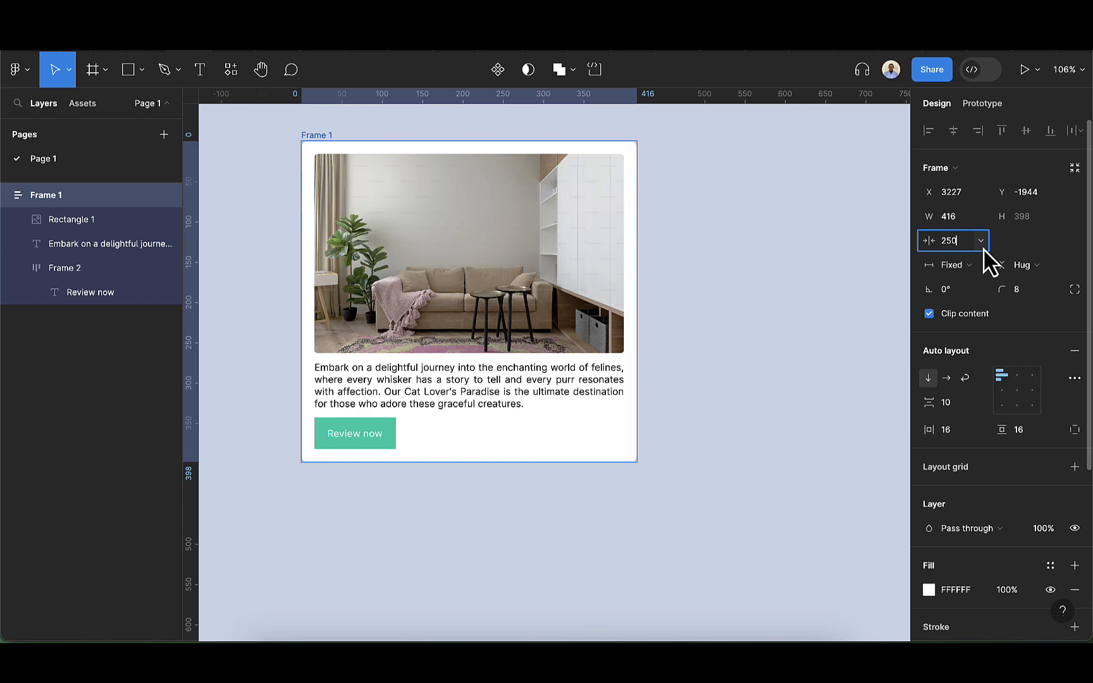
pyautogui.press('Return')
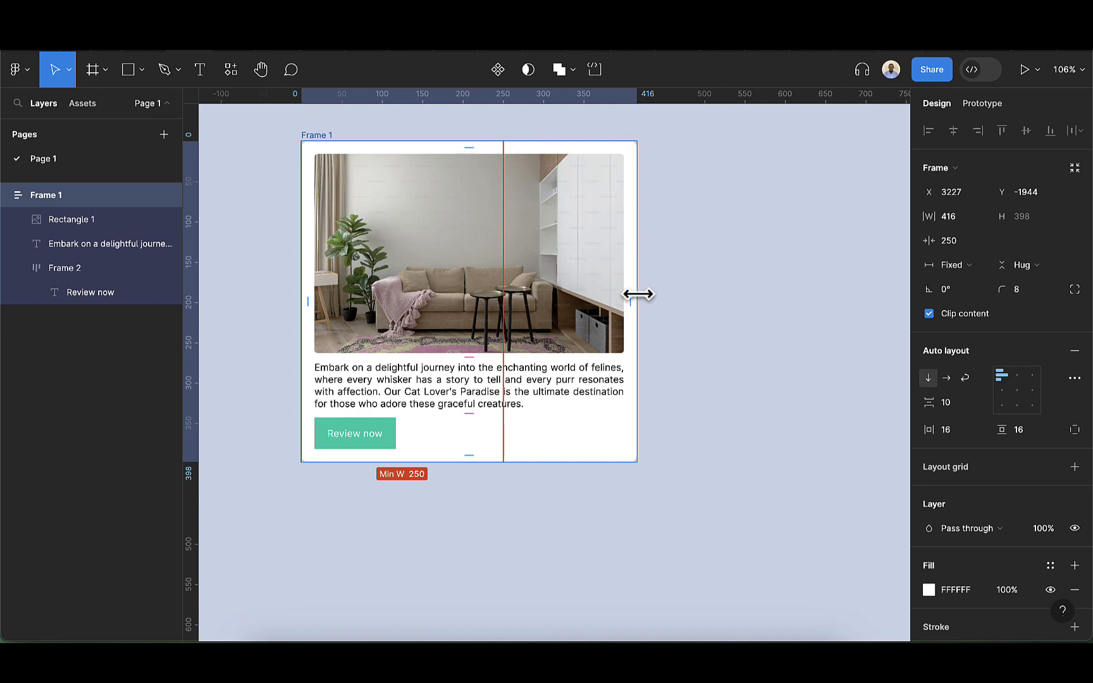
# Resize the card frame down to its minimum width and out to about 741 wide
pyautogui.moveTo(638, 294); pyautogui.dragTo(458, 296)
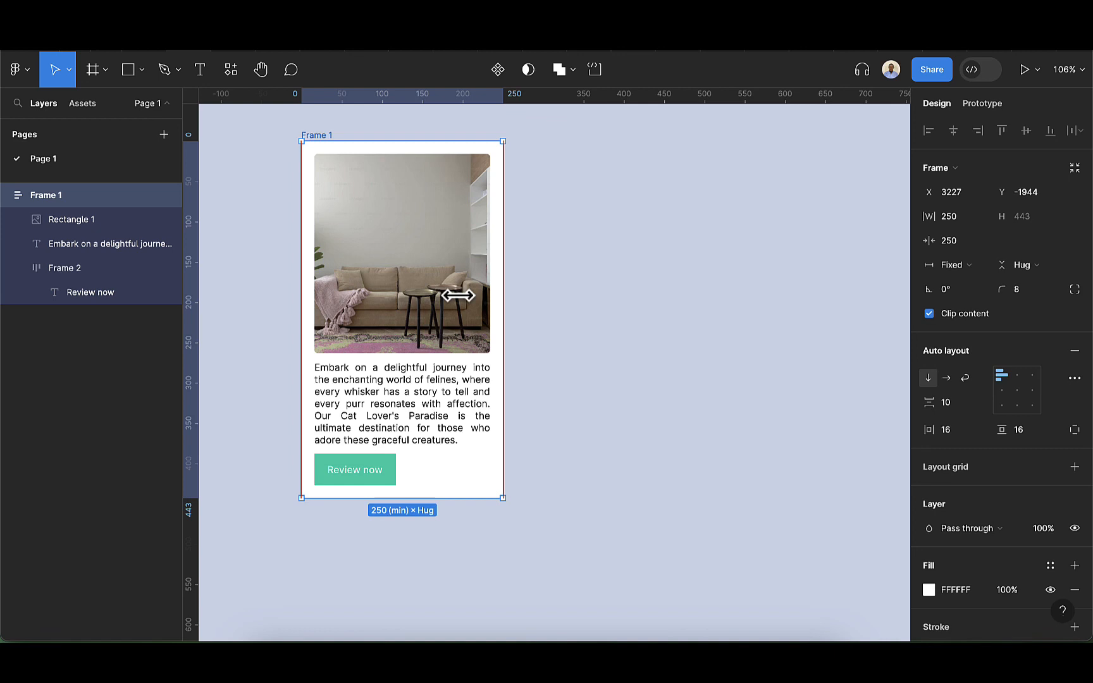
pyautogui.moveTo(458, 296); pyautogui.dragTo(894, 331)
pyautogui.scroll(-2, 868, 329)
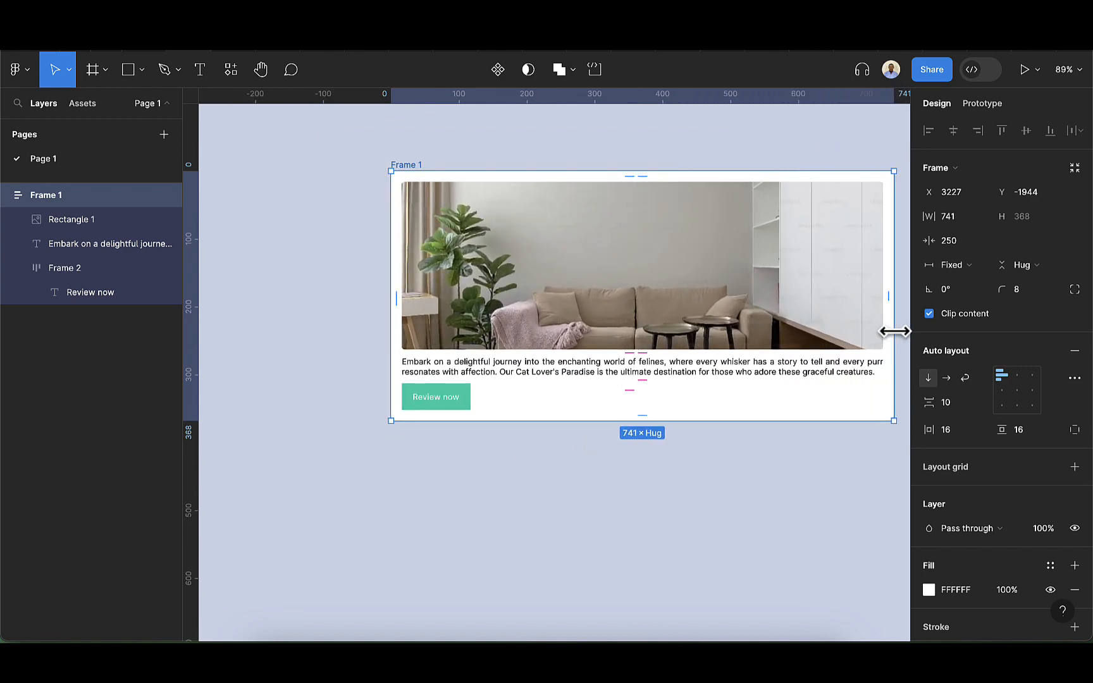
pyautogui.hscroll(5, 894, 331)
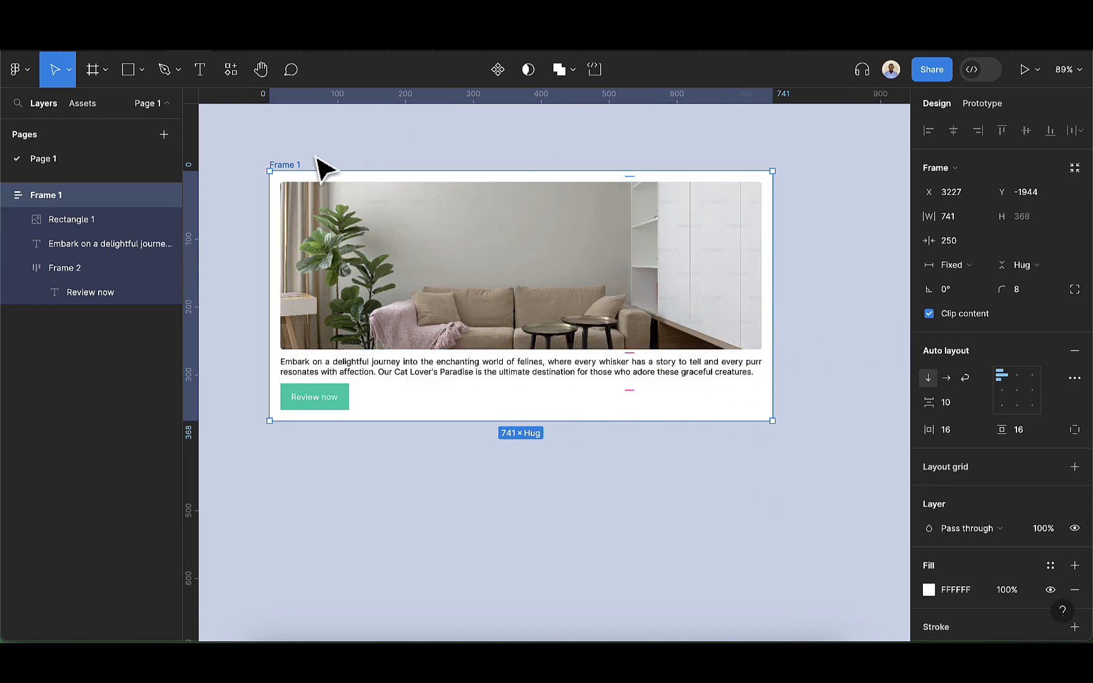
# Add a maximum width of 750 to the card frame and widen the card to that limit
pyautogui.click(981, 217)
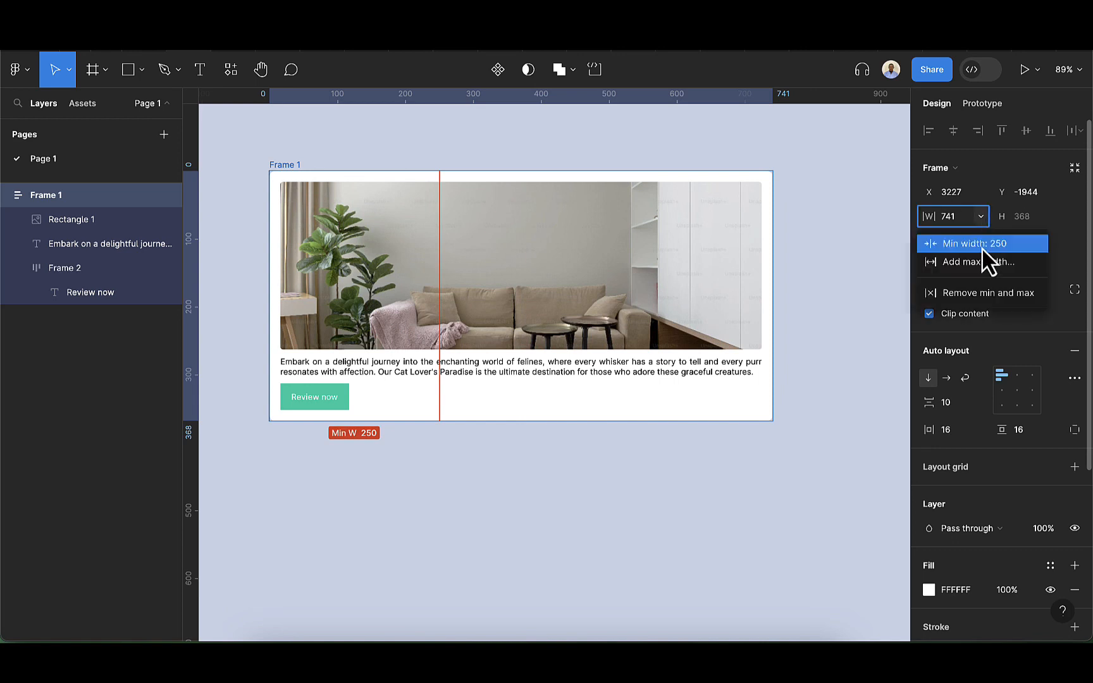
pyautogui.click(986, 271)
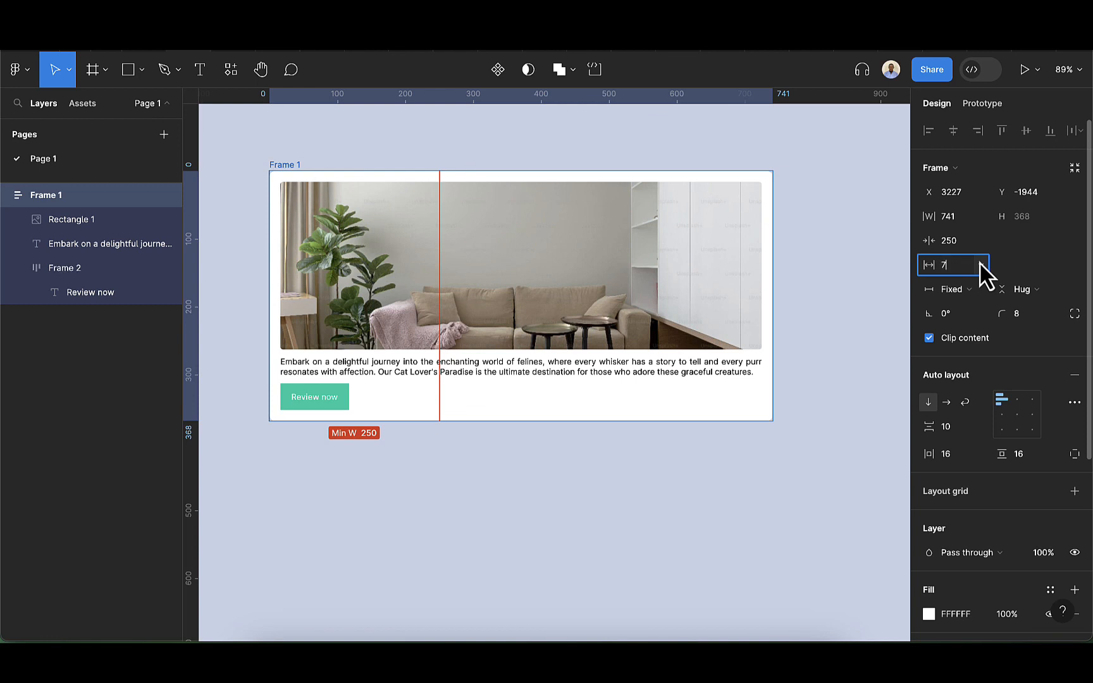
pyautogui.write('750')
pyautogui.press('Return')
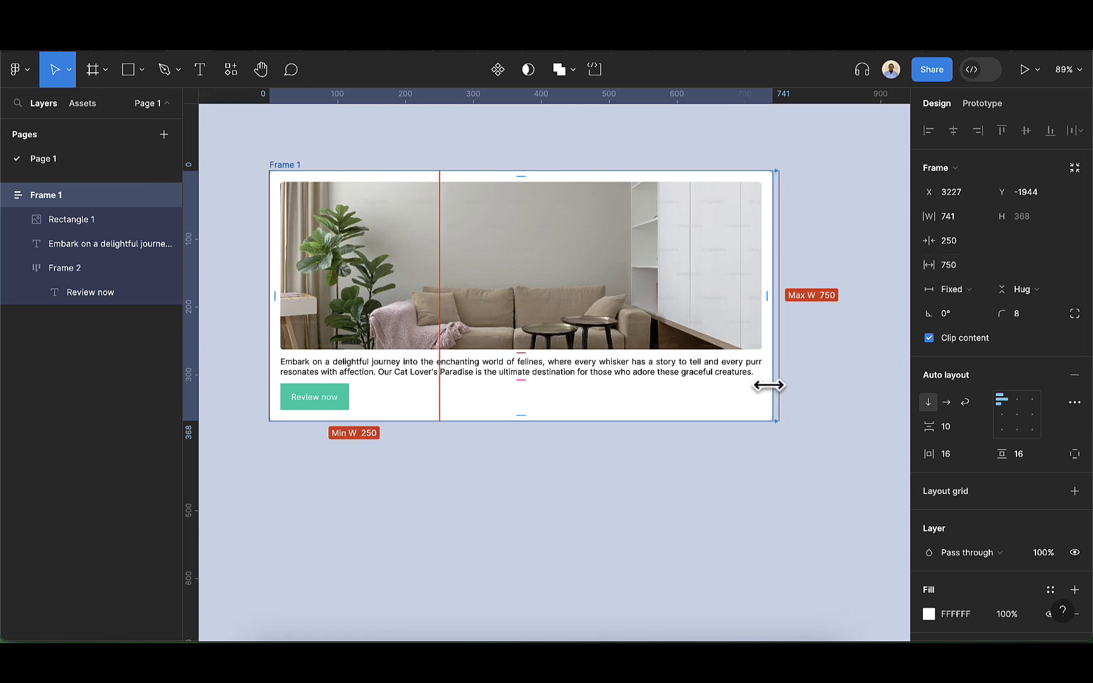
pyautogui.moveTo(772, 385); pyautogui.dragTo(786, 389)
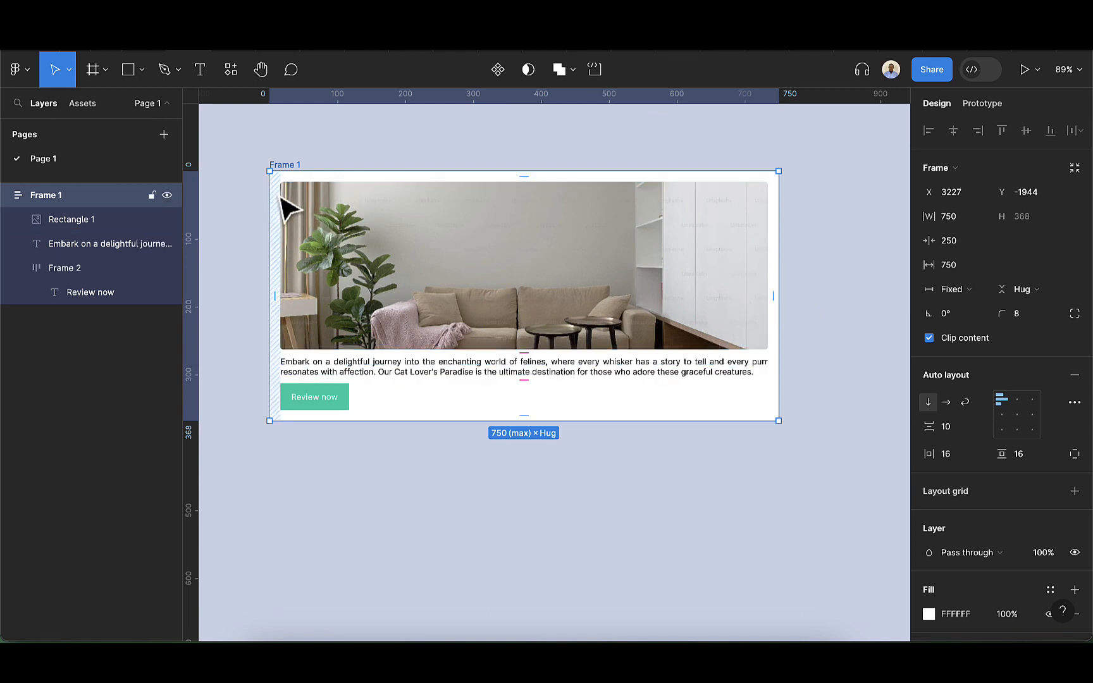
pyautogui.scroll(1, 288, 212)
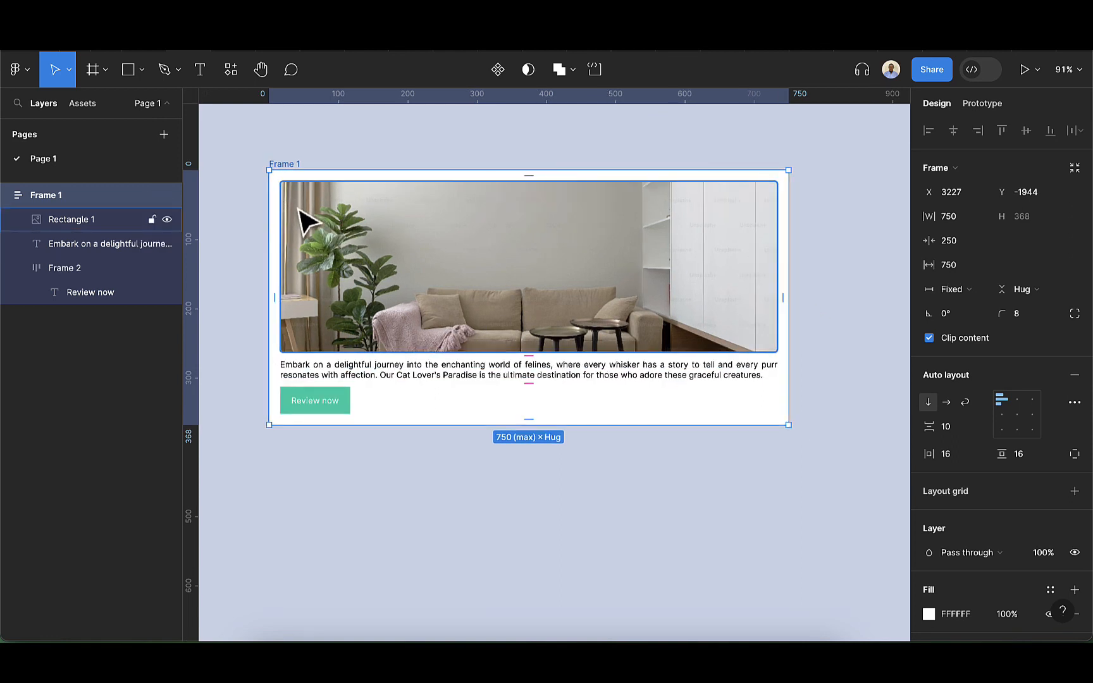